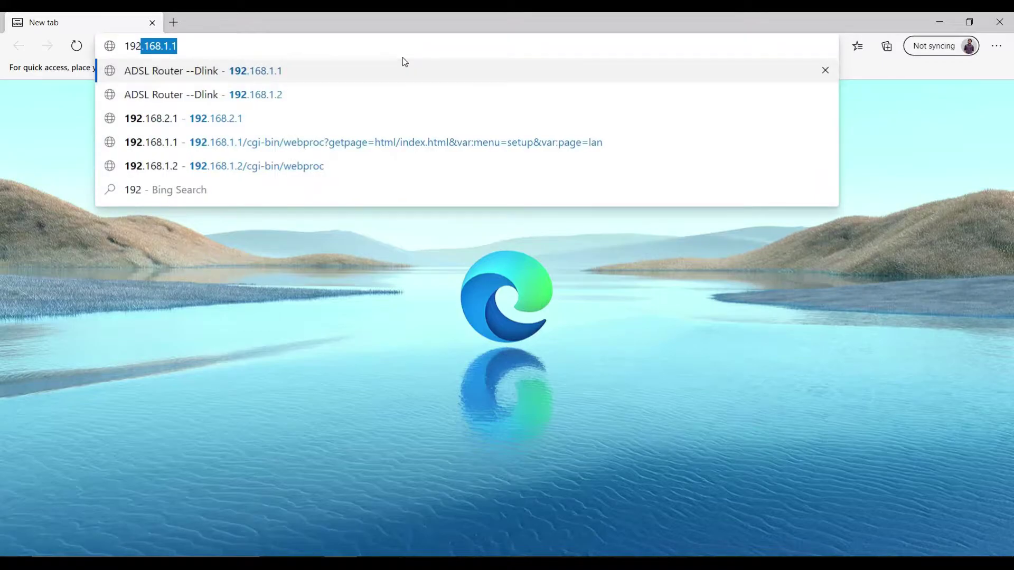
- Load the router admin at 192.168.1.1 and log in with the admin password
text(1)
key(BackSpace)
text(.16)
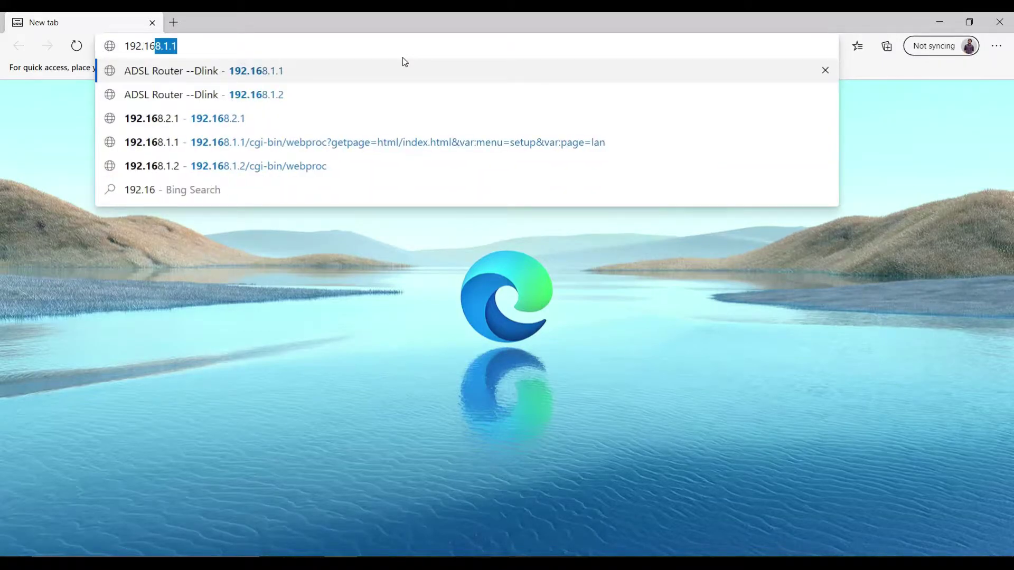
text(8.1.1)
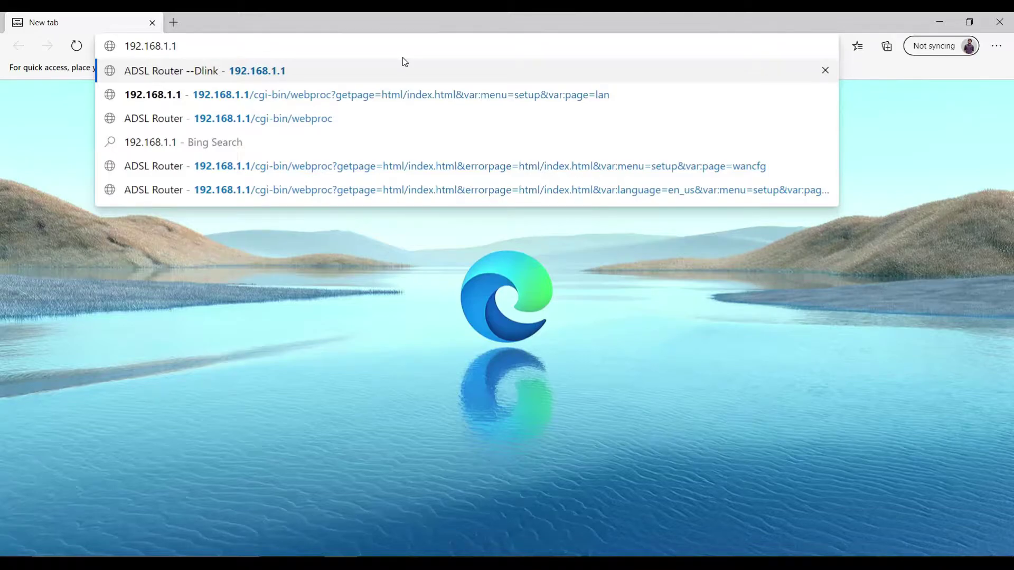
key(Return)
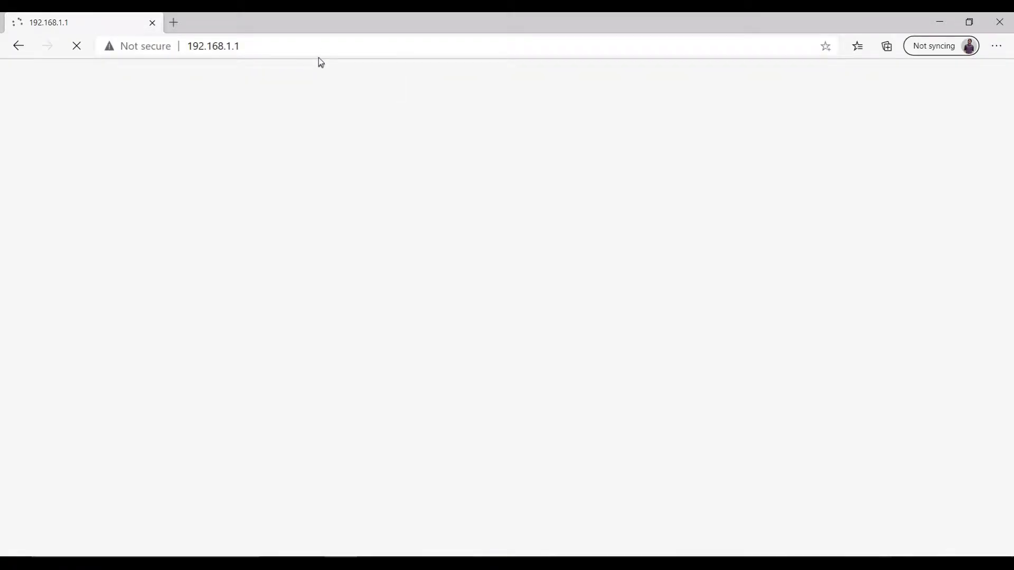
text(a)
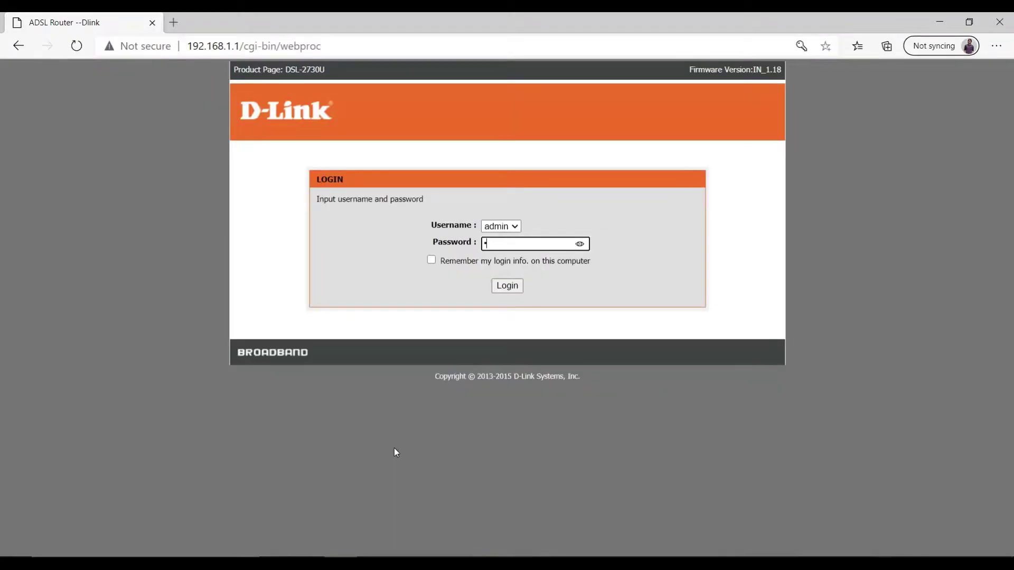
text(dmin)
key(Return)
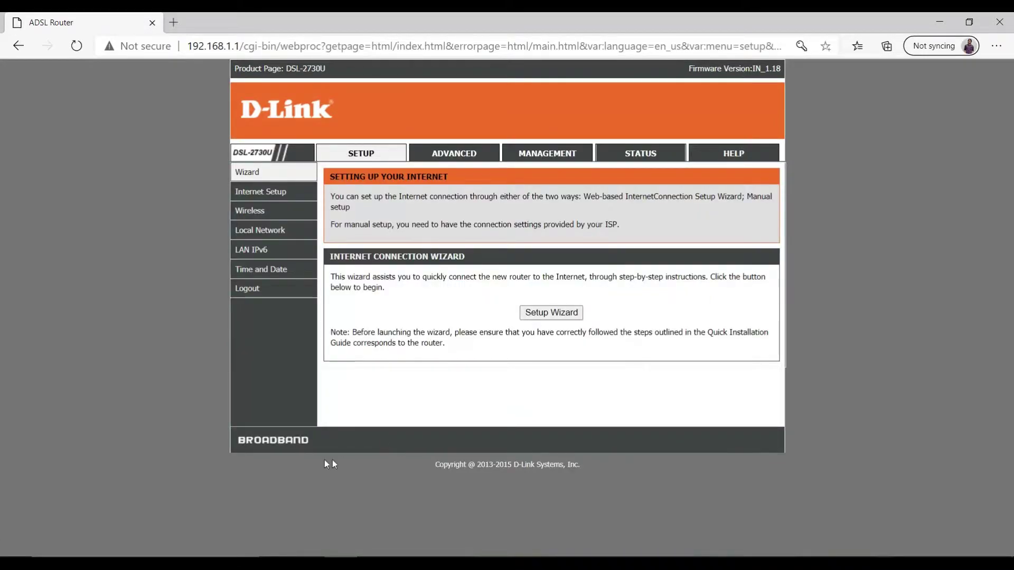
- Delete the 1/35, 0/35 and 1/32 WAN connections on the Internet Setup page
click(258, 192)
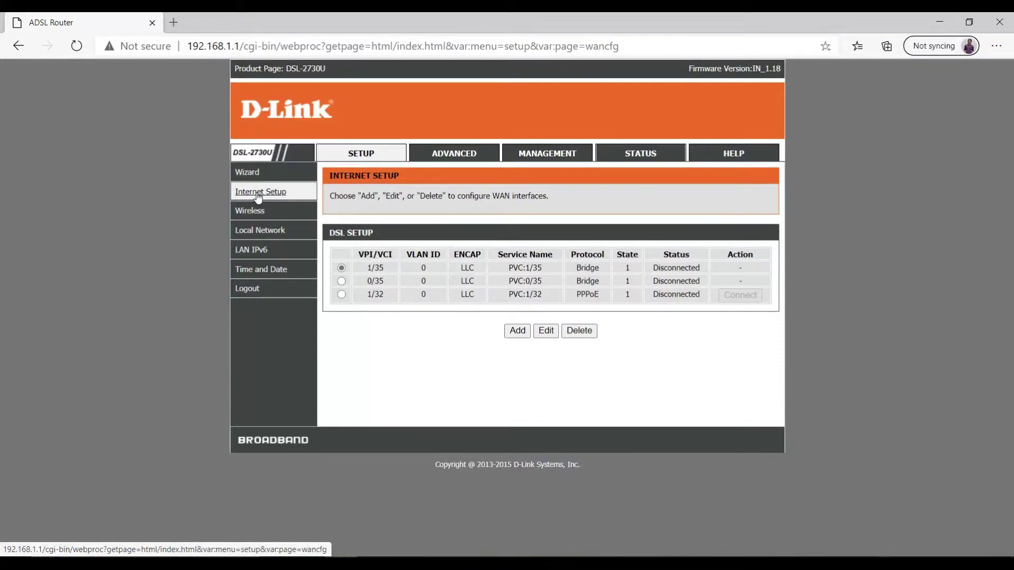
click(571, 331)
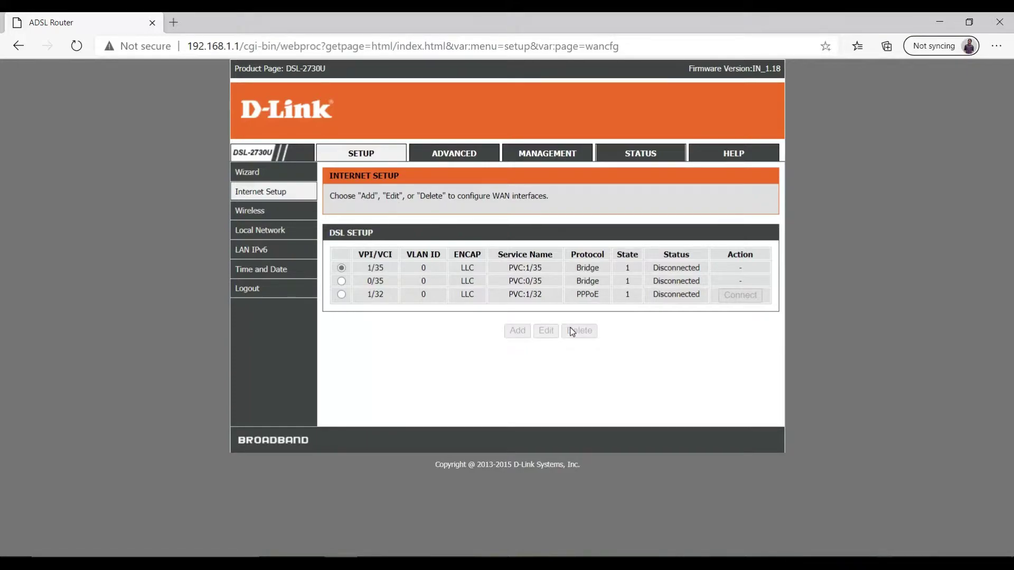
click(574, 319)
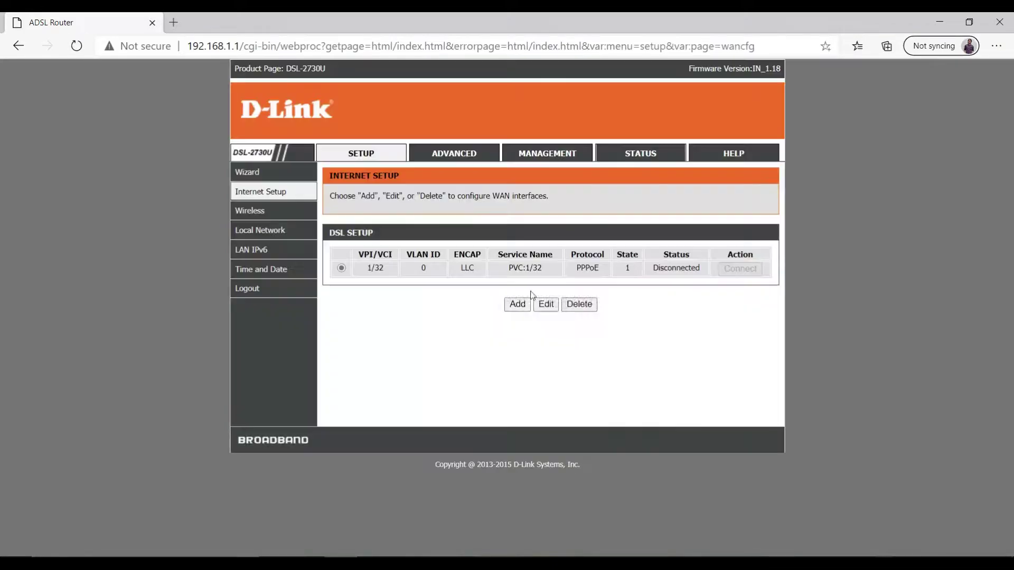
click(577, 302)
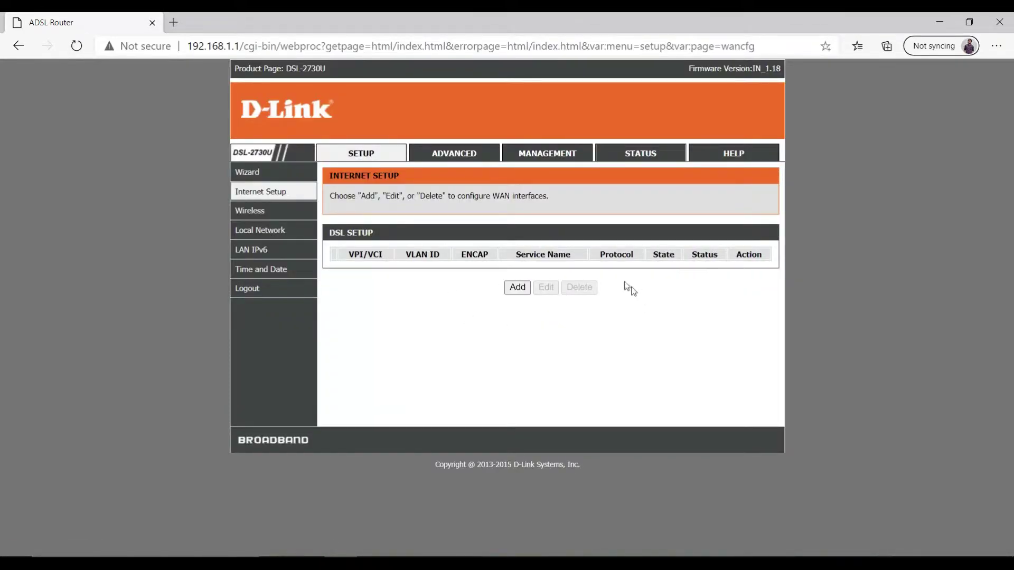
- Set the Wireless Security mode to None and apply it
mouse_move(270, 214)
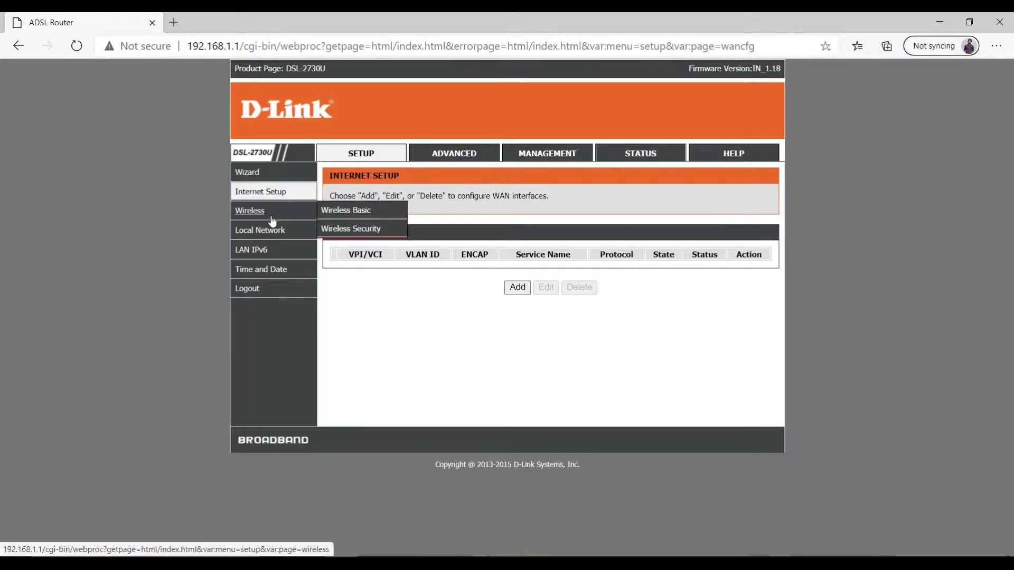
click(345, 210)
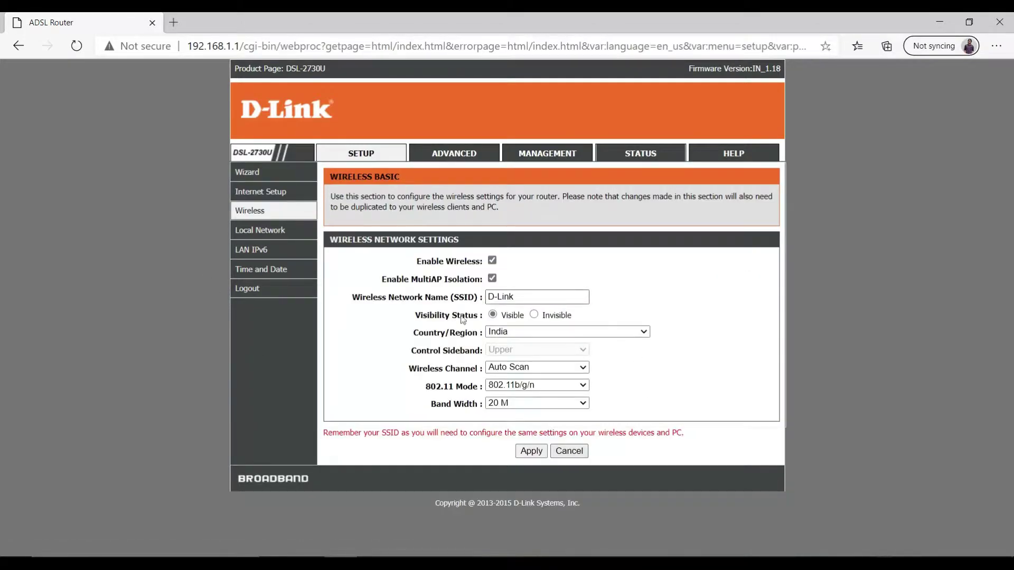
mouse_move(258, 207)
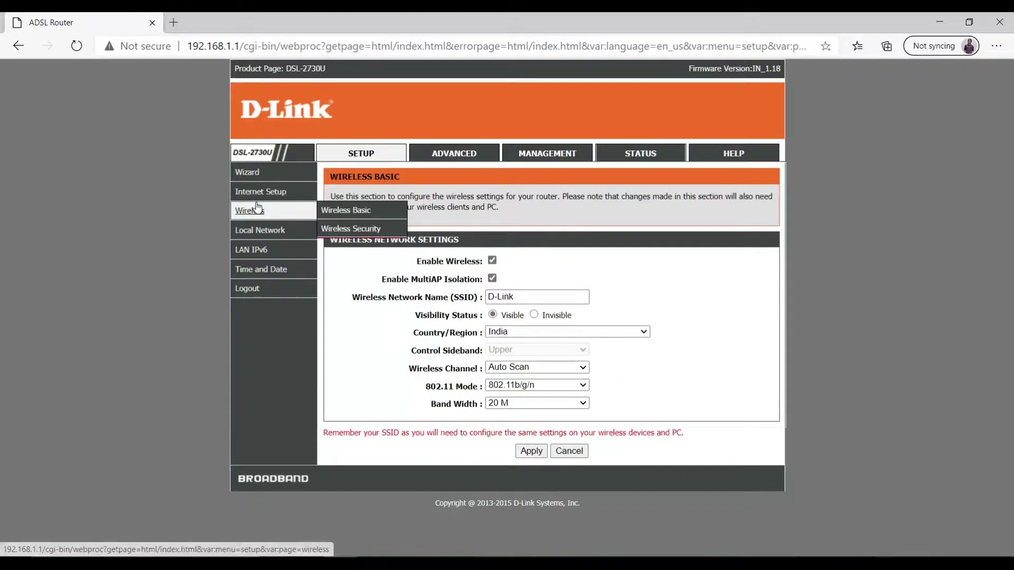
click(338, 228)
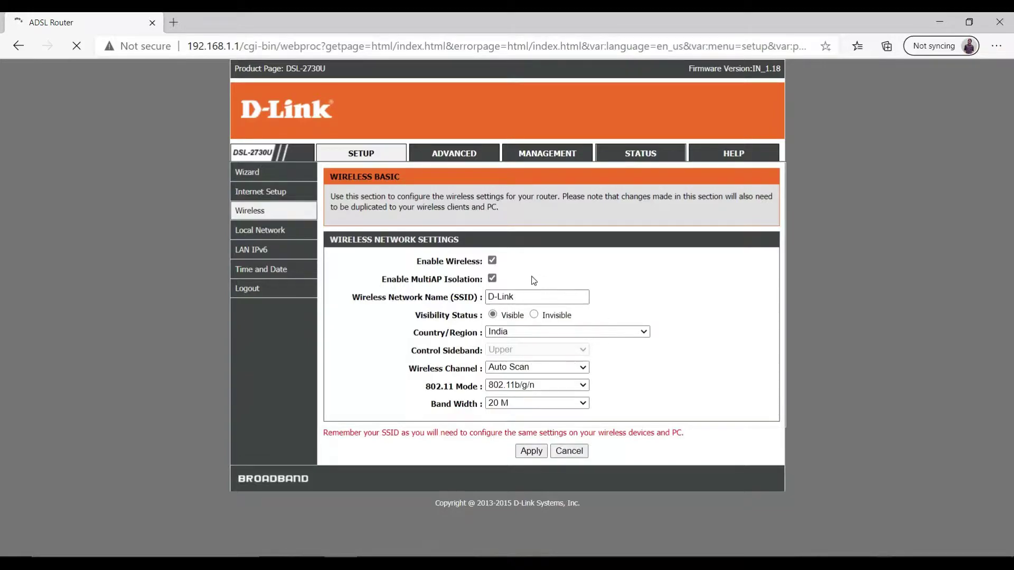
mouse_move(287, 216)
click(338, 232)
click(546, 299)
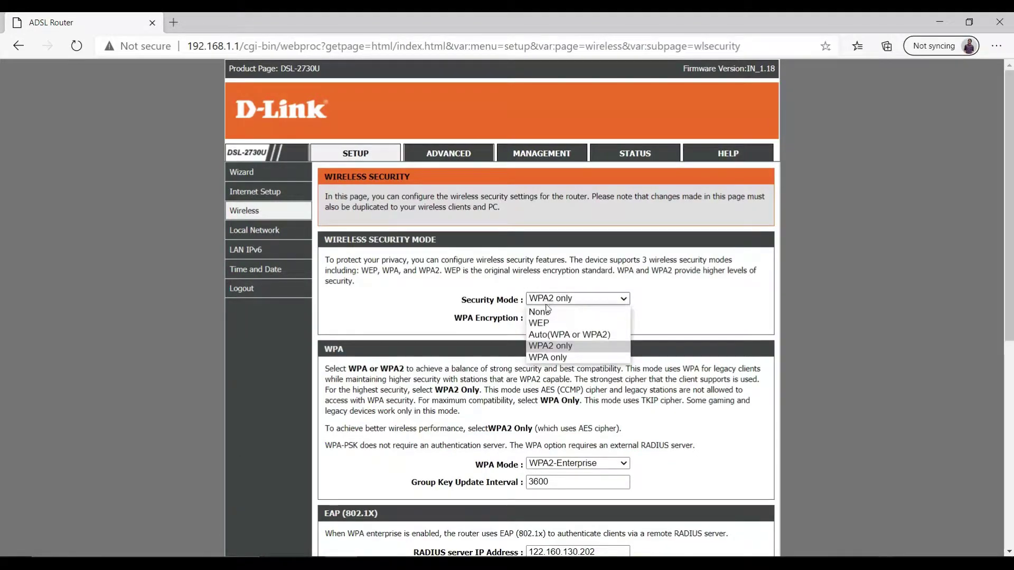
click(541, 311)
click(535, 346)
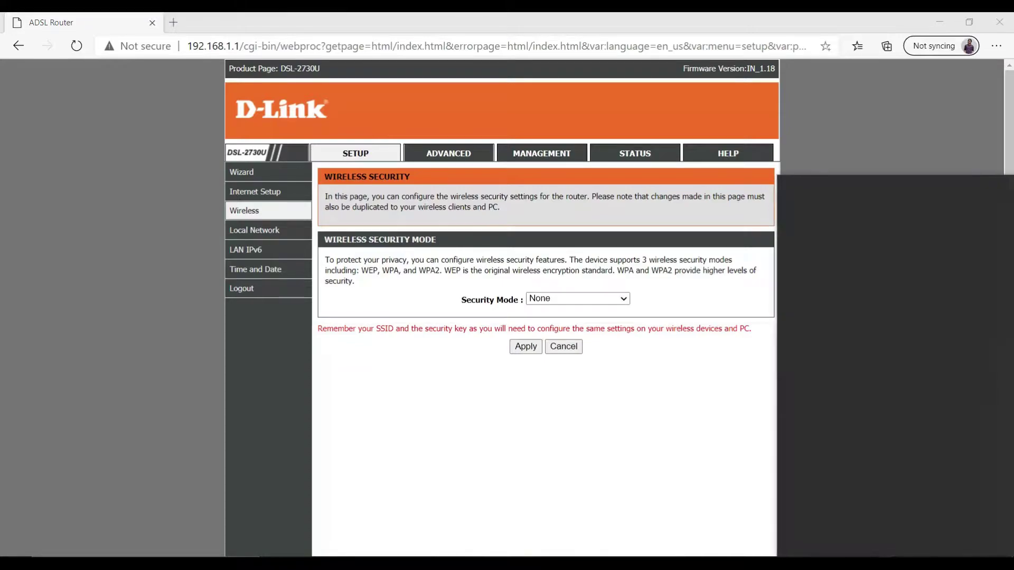
- Check the now-open D-Link Wi-Fi network, then bring up the router's Local Network page
click(822, 248)
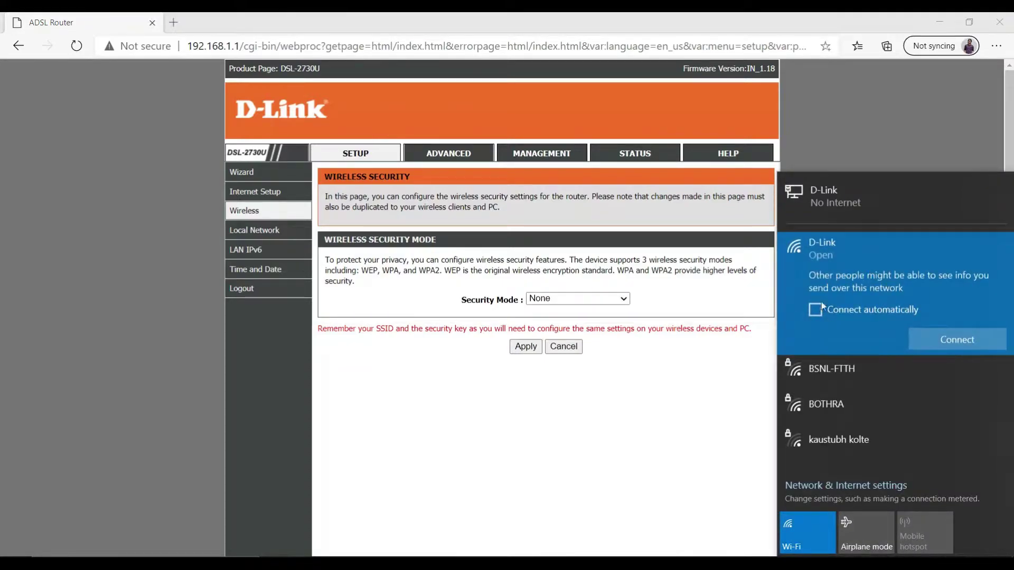
click(705, 388)
click(274, 233)
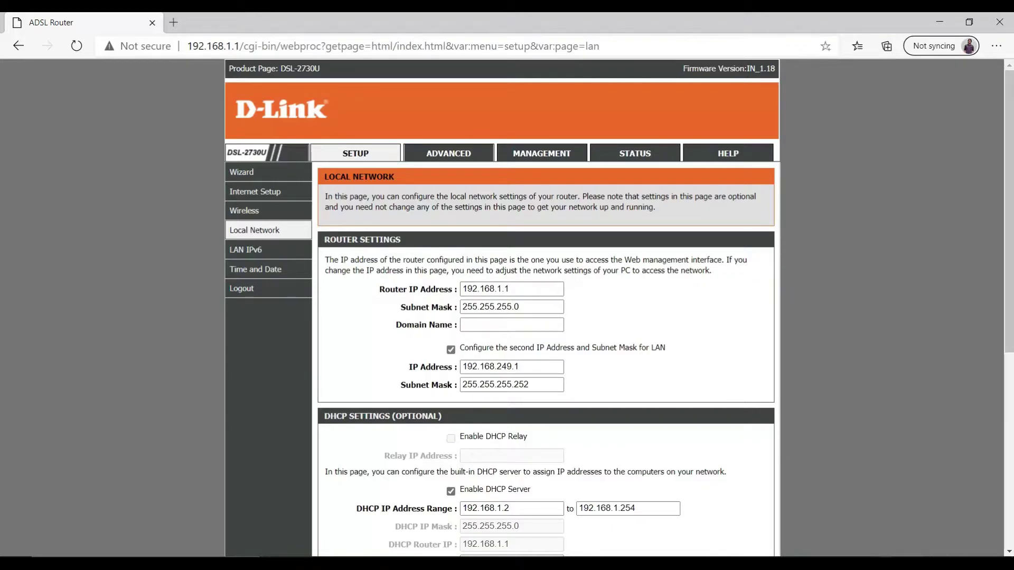
- Connect the PC to the BSNL-FTTH Wi-Fi network
click(924, 562)
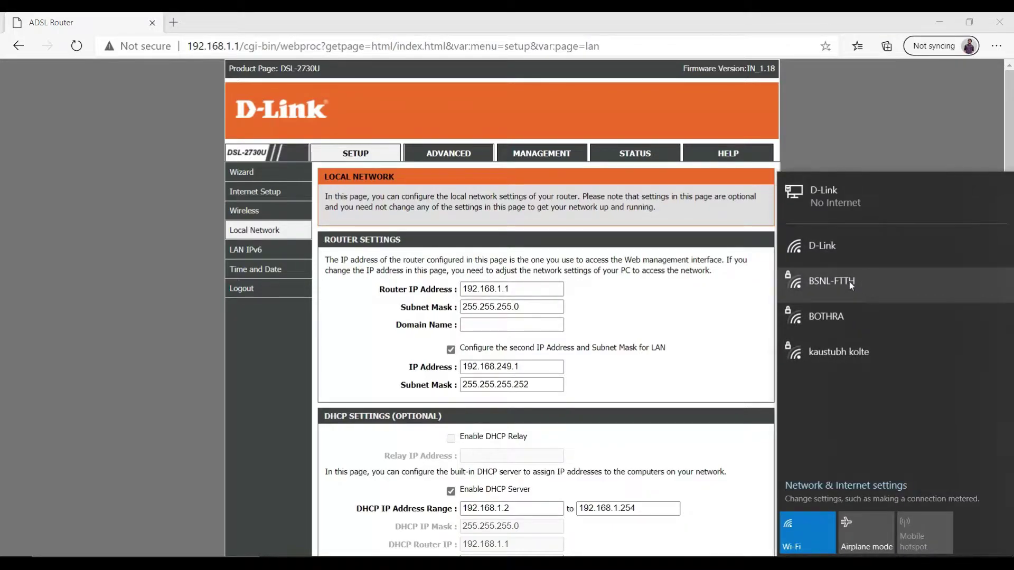
click(842, 287)
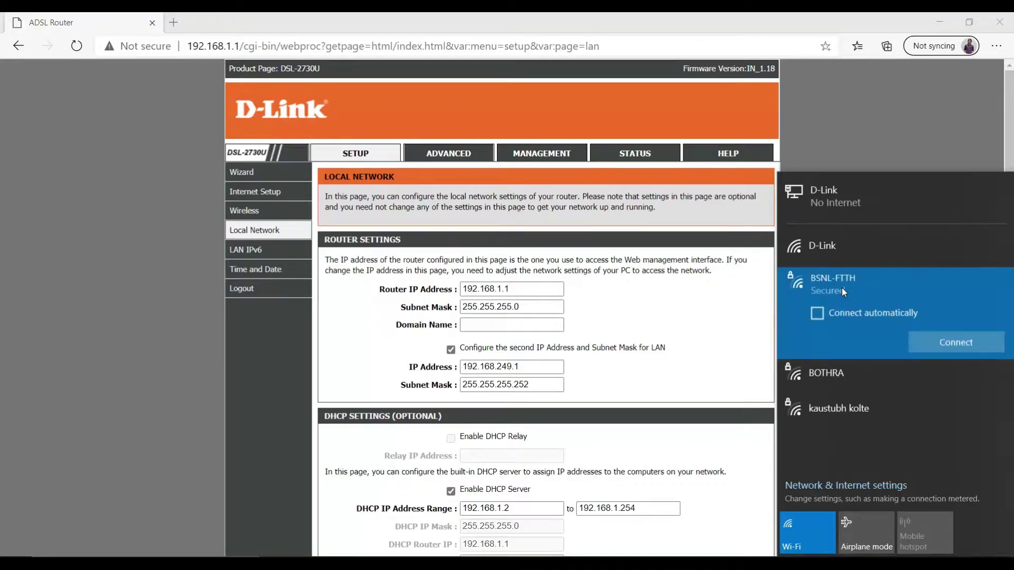
click(949, 346)
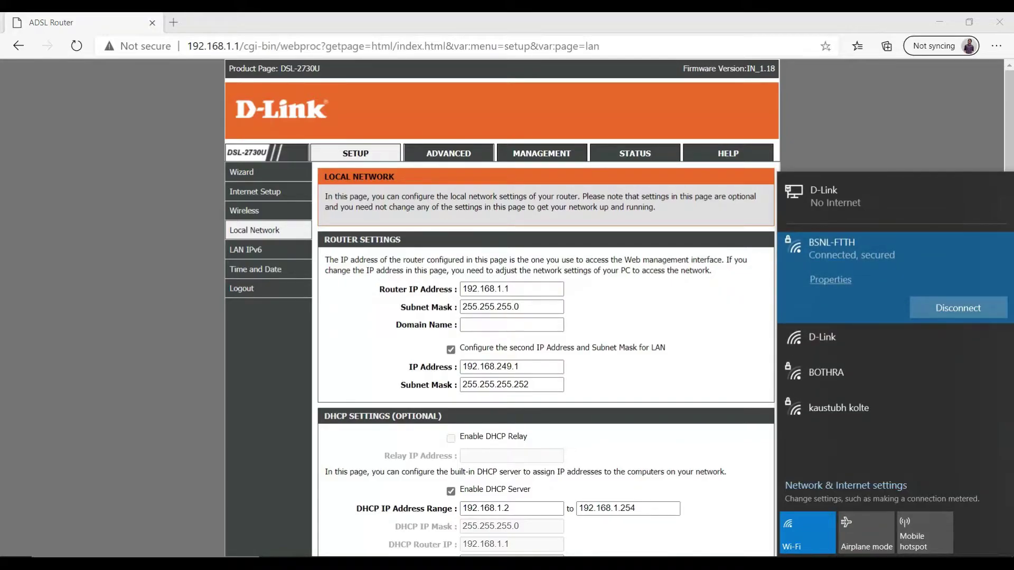
key(super+s)
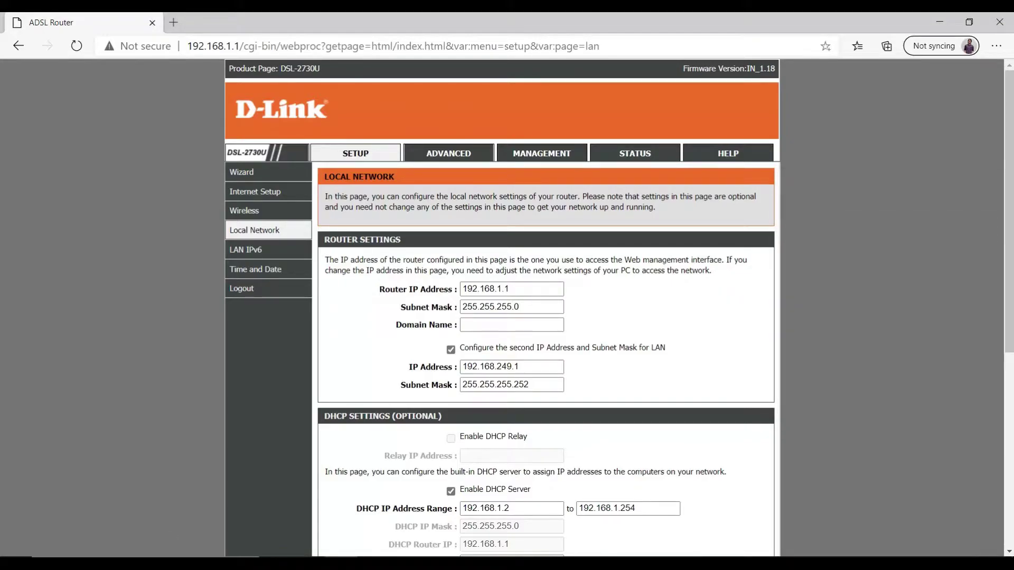
- Run ipconfig in Command Prompt to list the network adapter details
text(cmd)
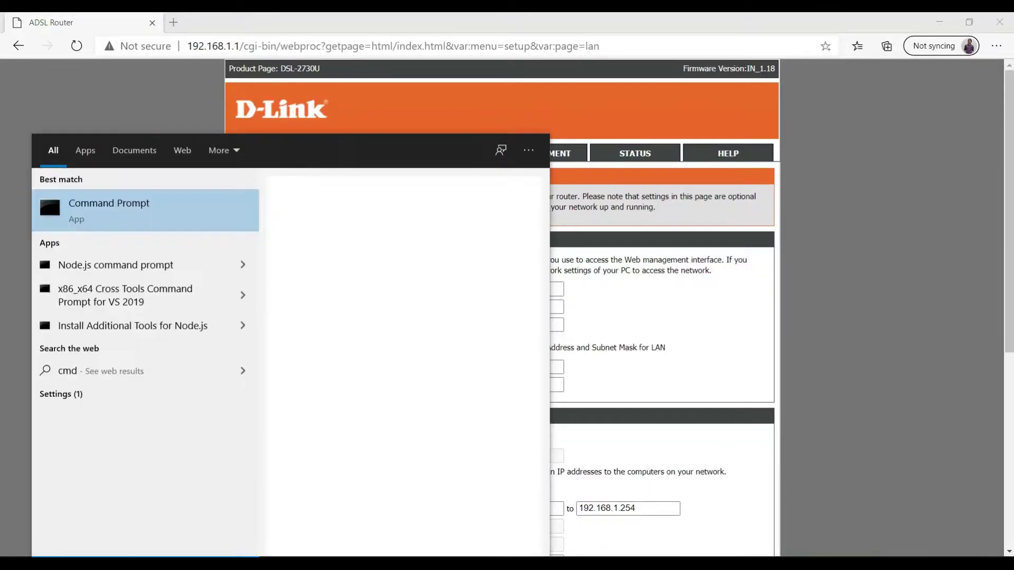
key(Return)
text(ipconfig)
key(Return)
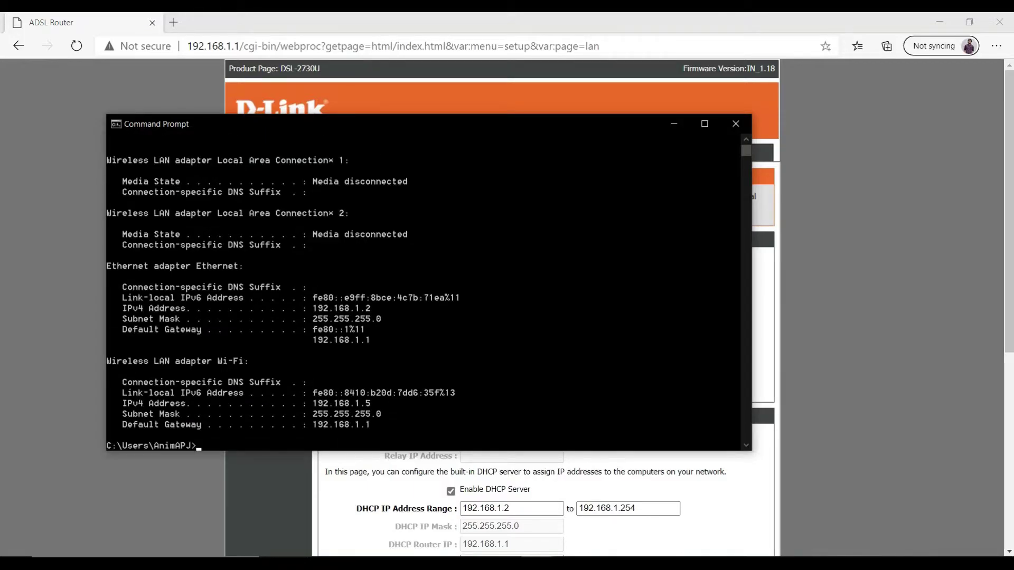
- Highlight the Wi-Fi default gateway 192.168.1.1 in the output, then minimize the console
scroll(190, 311, down, 1)
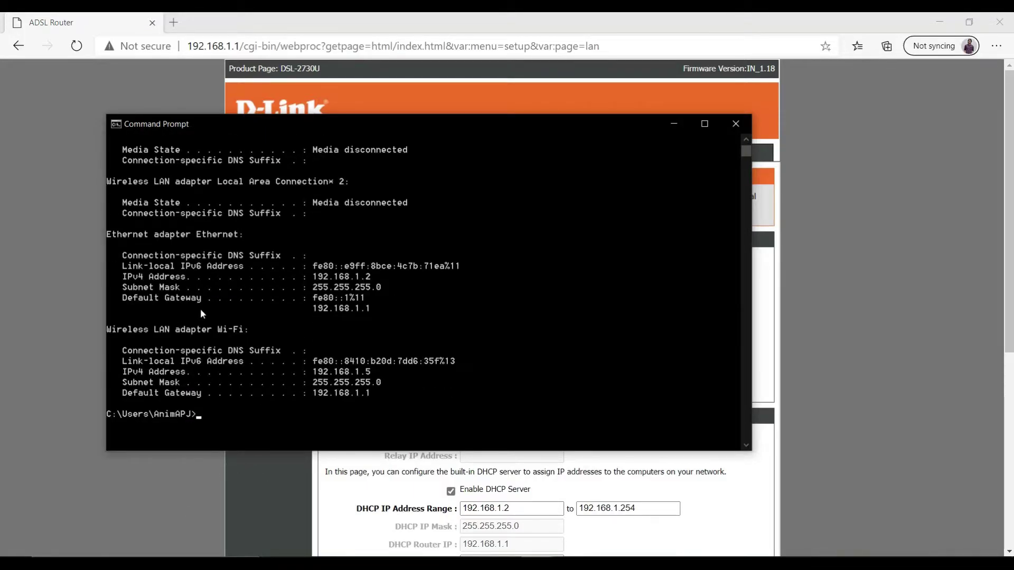
drag(375, 394, 314, 395)
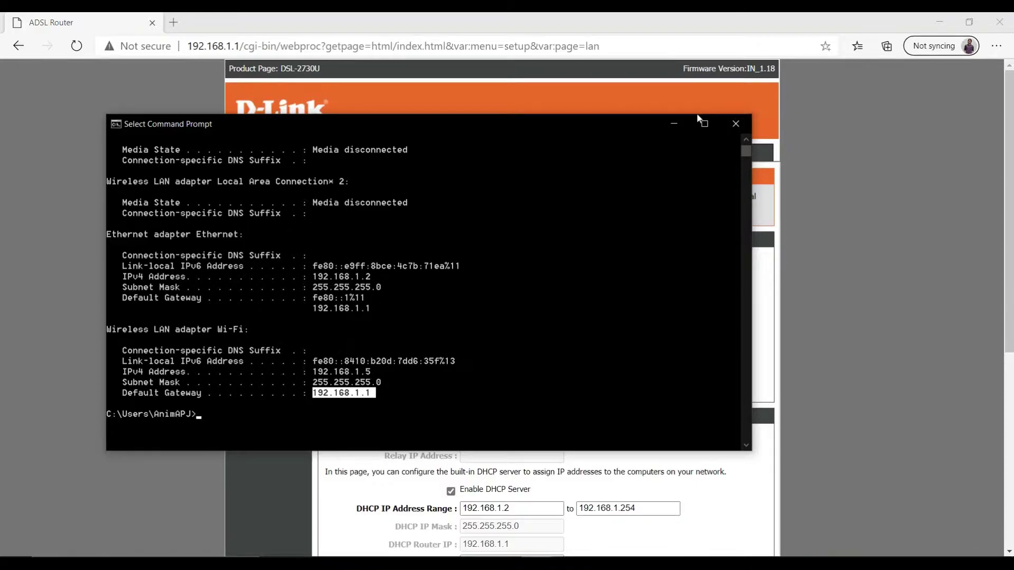
click(394, 371)
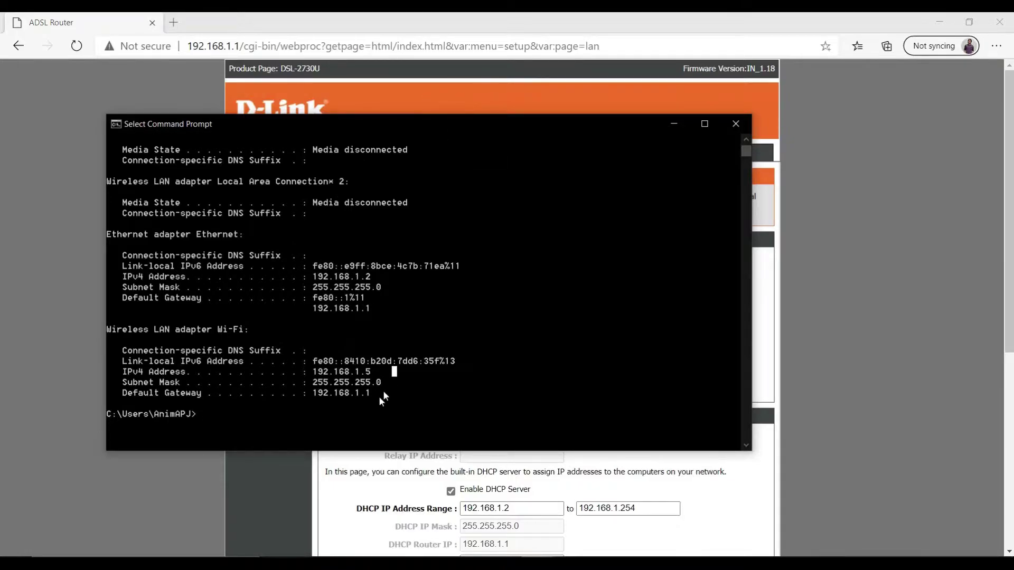
drag(359, 396, 316, 395)
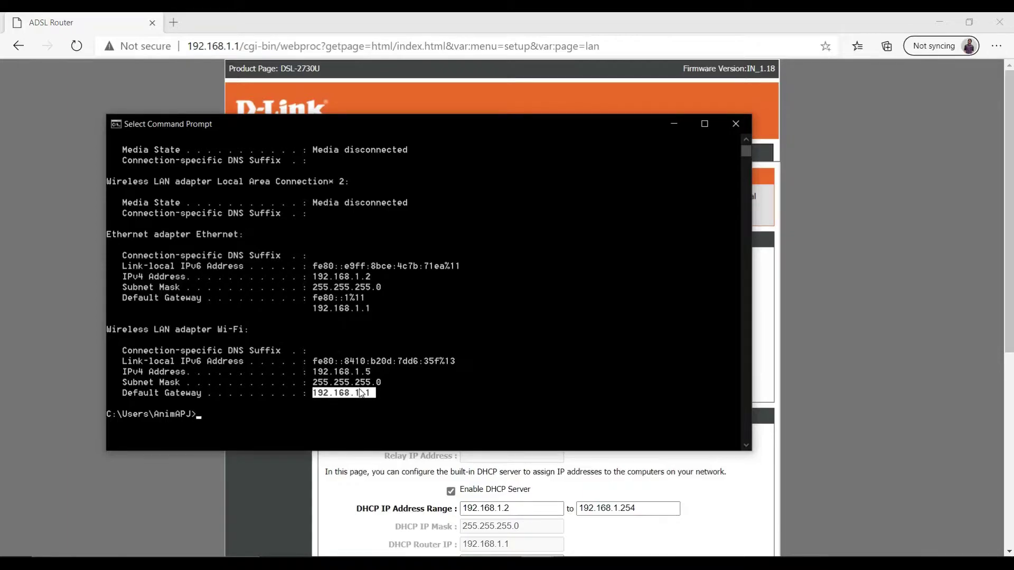
click(674, 125)
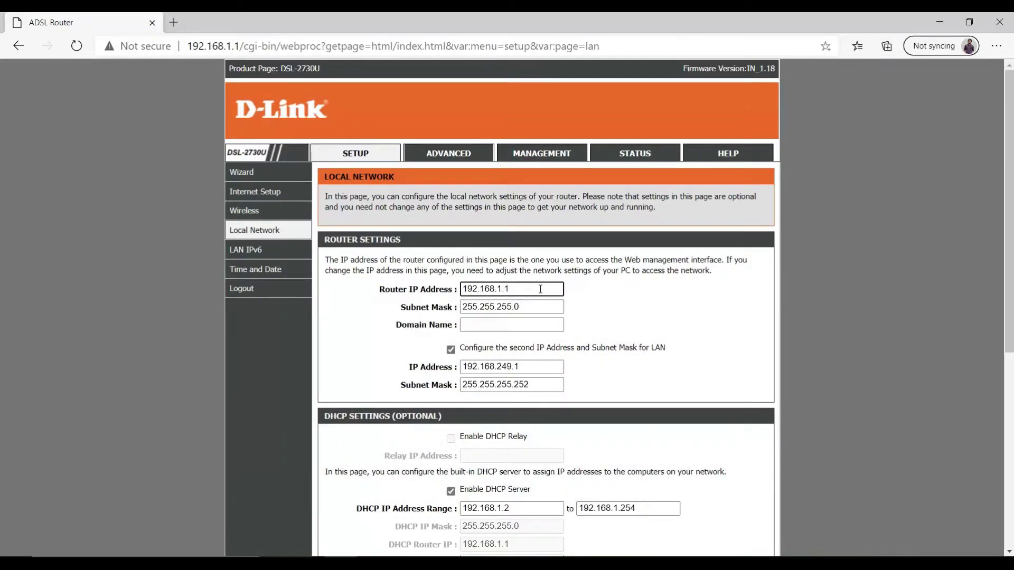
- Change the Router IP to 192.168.1.2, untick the second LAN IP, and set DHCP start to 192.168.1.3
text(2)
click(451, 350)
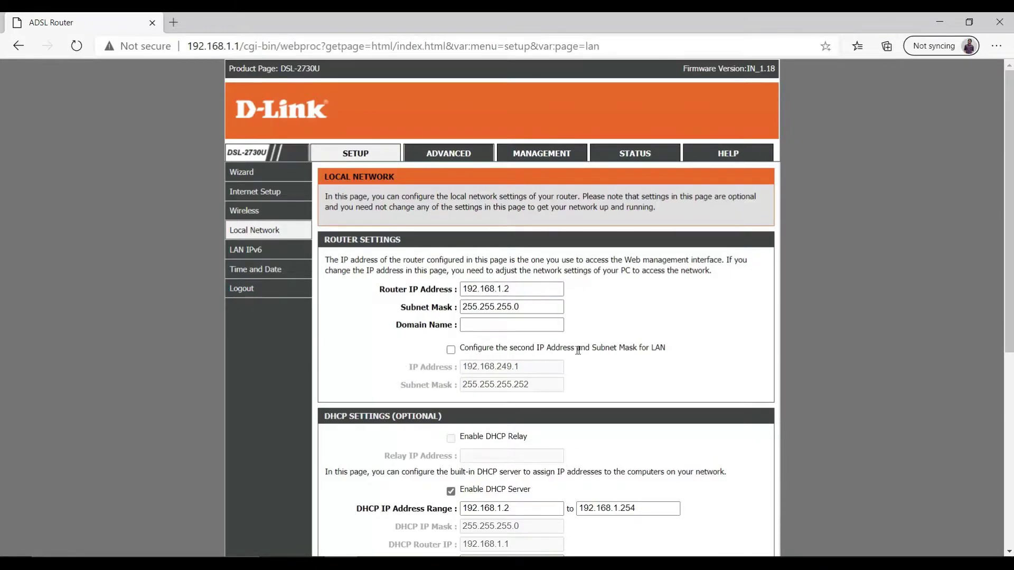
scroll(577, 350, down, 3)
click(525, 360)
key(BackSpace)
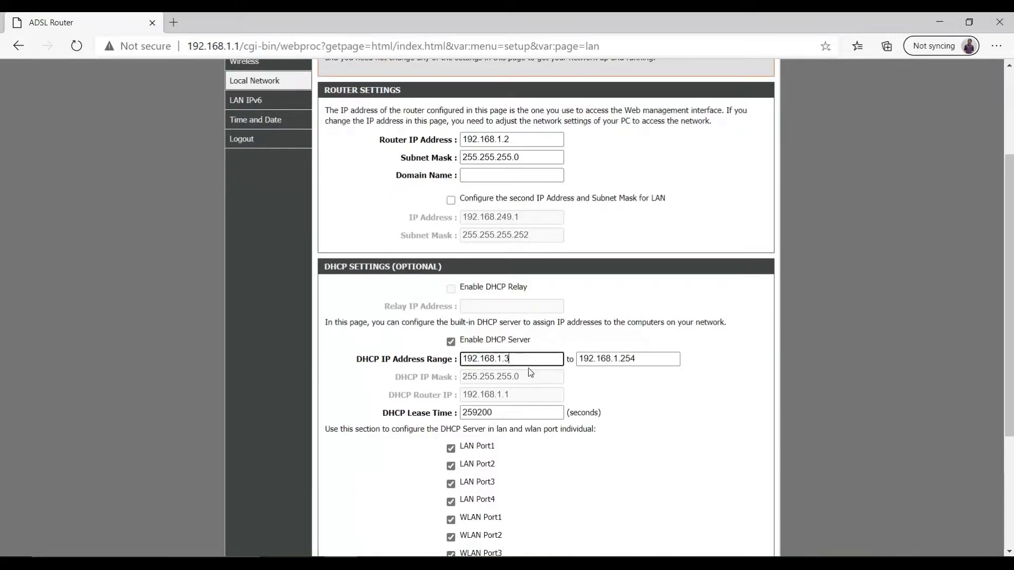
- Confirm the Router IP reads 192.168.1.2 and apply the Local Network settings
click(513, 141)
scroll(644, 261, down, 1)
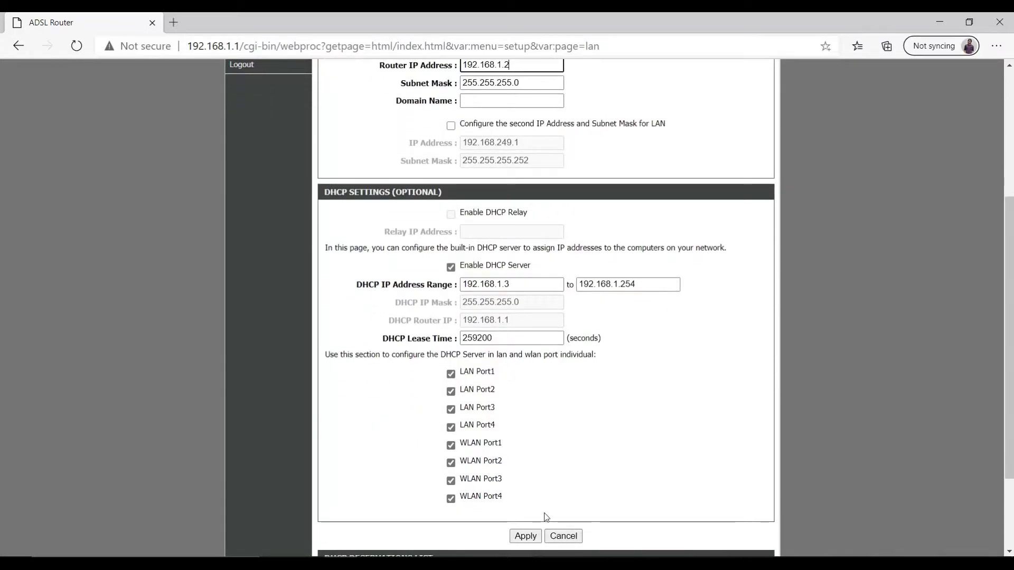
click(524, 536)
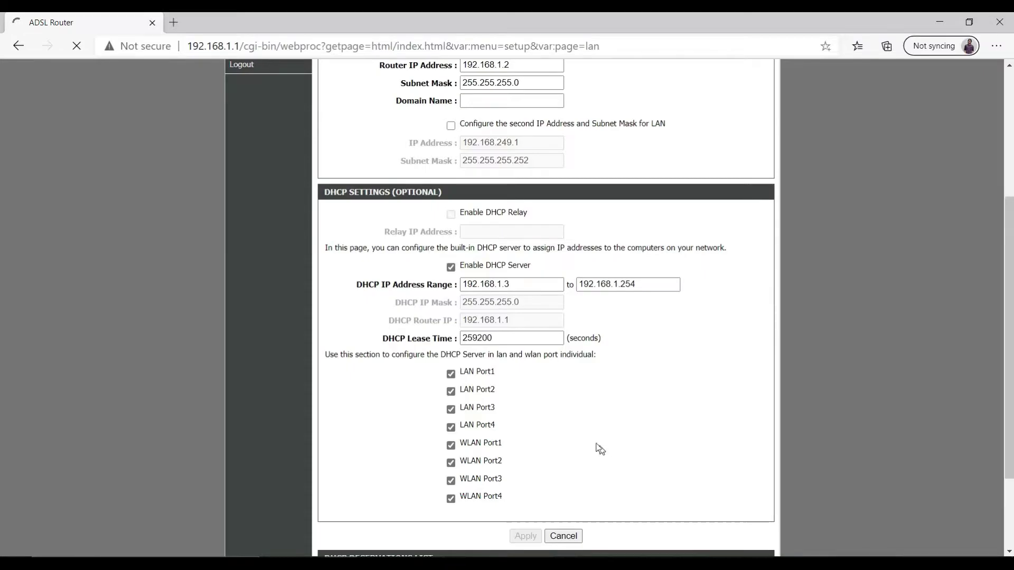
scroll(564, 305, up, 1)
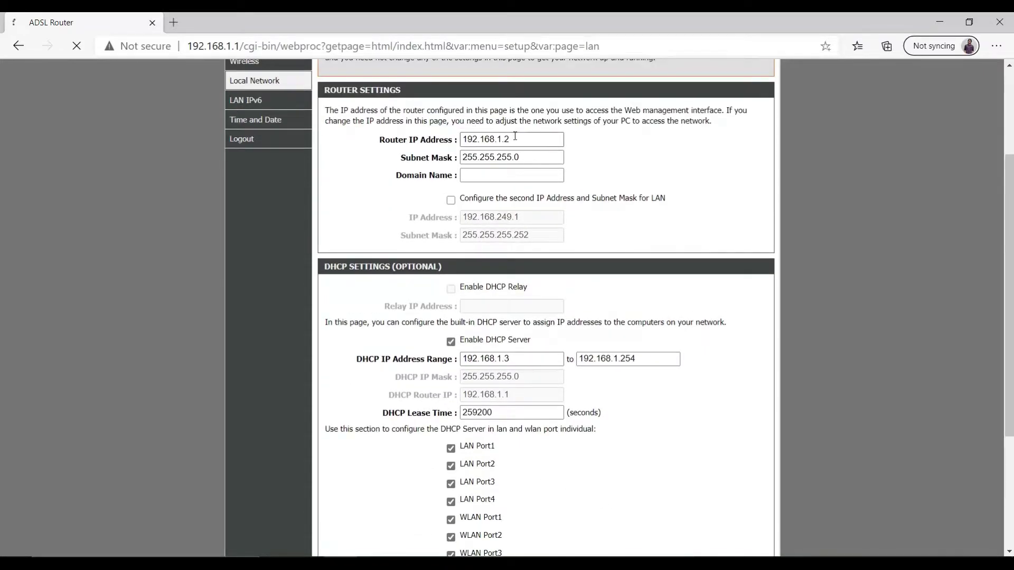
drag(515, 138, 500, 138)
click(611, 156)
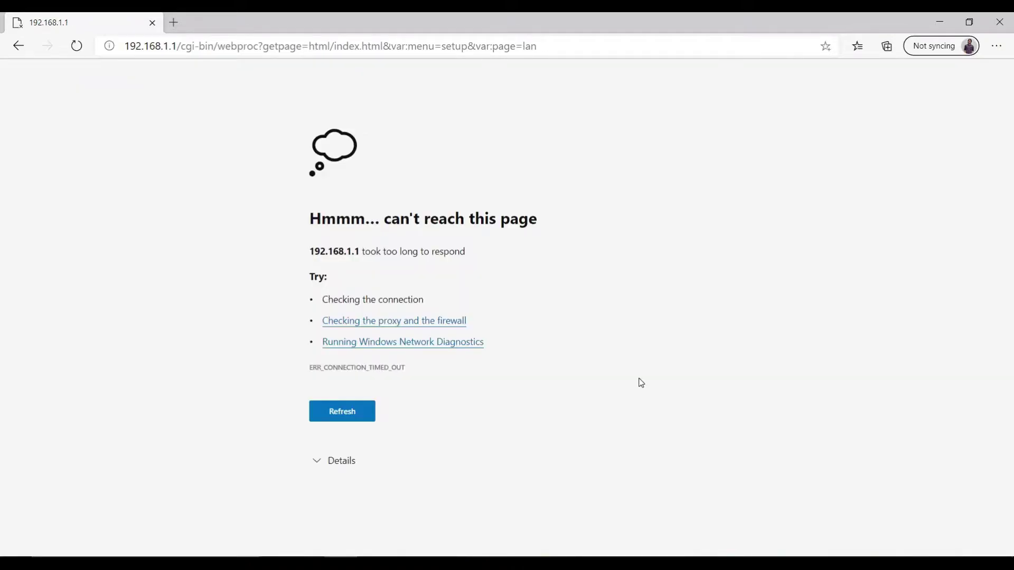
click(172, 25)
- Open the router at 192.168.1.2, log in with the admin password, and open Local Network
text(192)
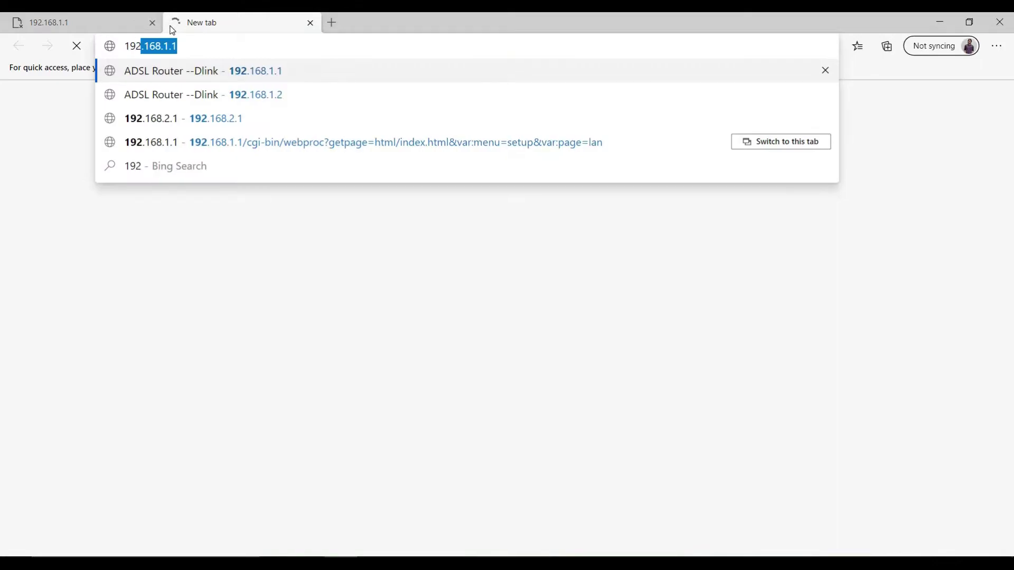
text(.168.1.2)
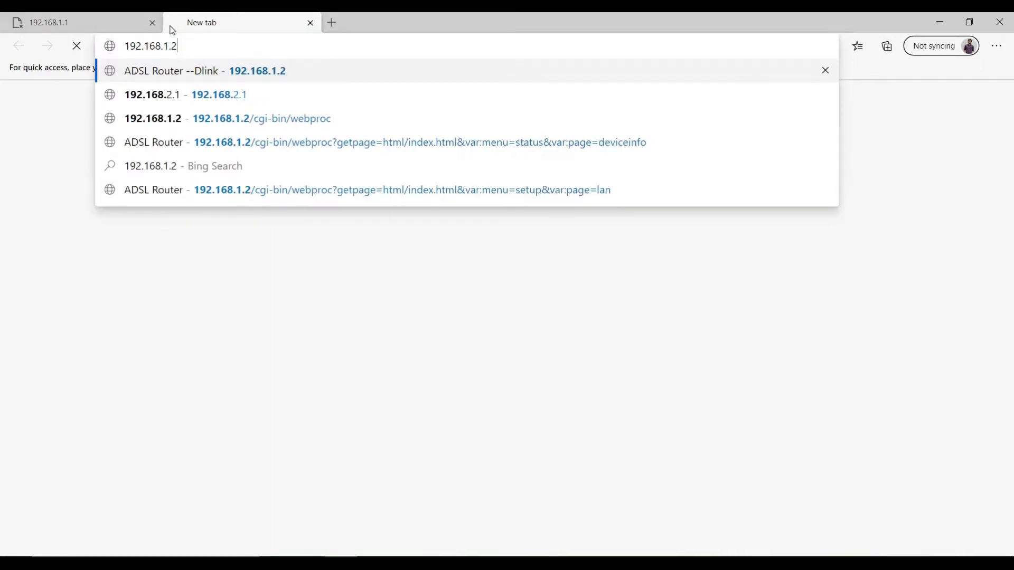
key(Return)
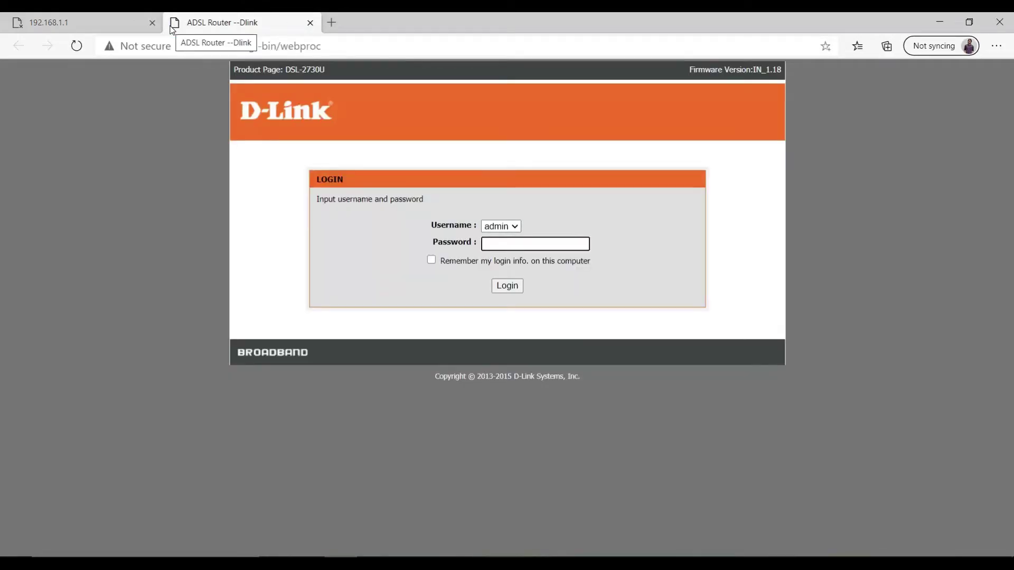
text(admin)
key(Return)
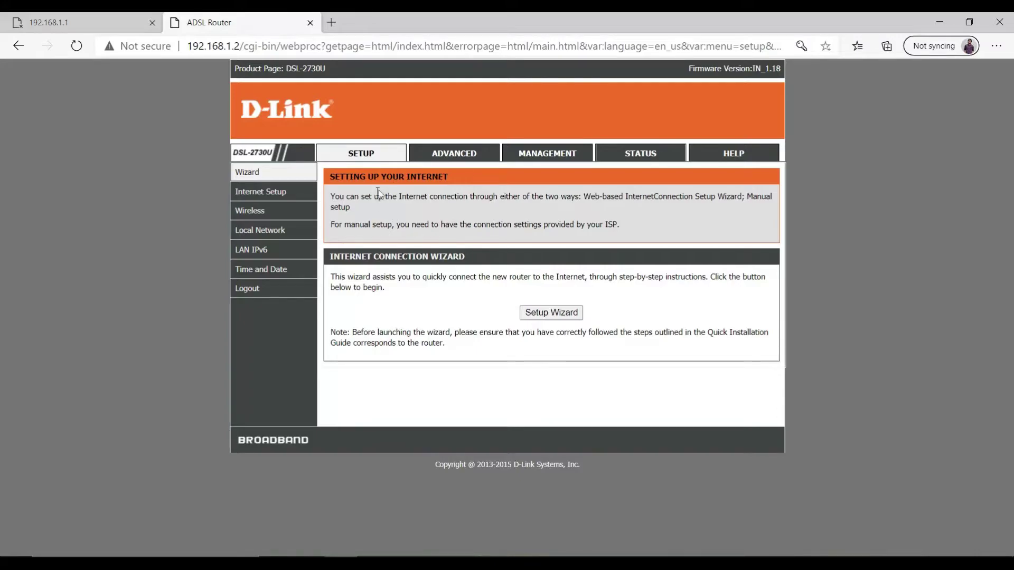
click(267, 233)
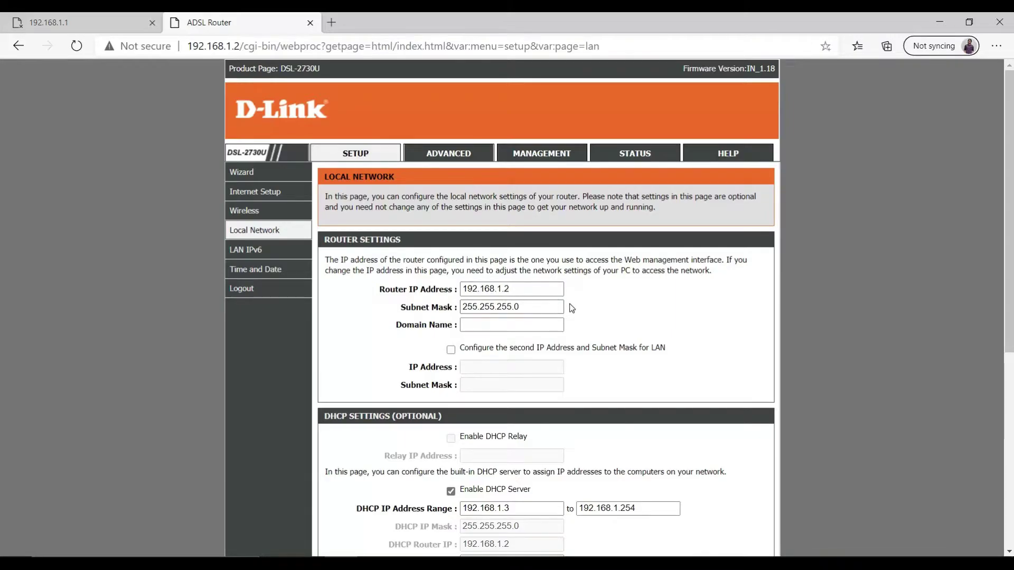
- Untick Enable DHCP Server in the DHCP Settings
scroll(570, 310, down, 1)
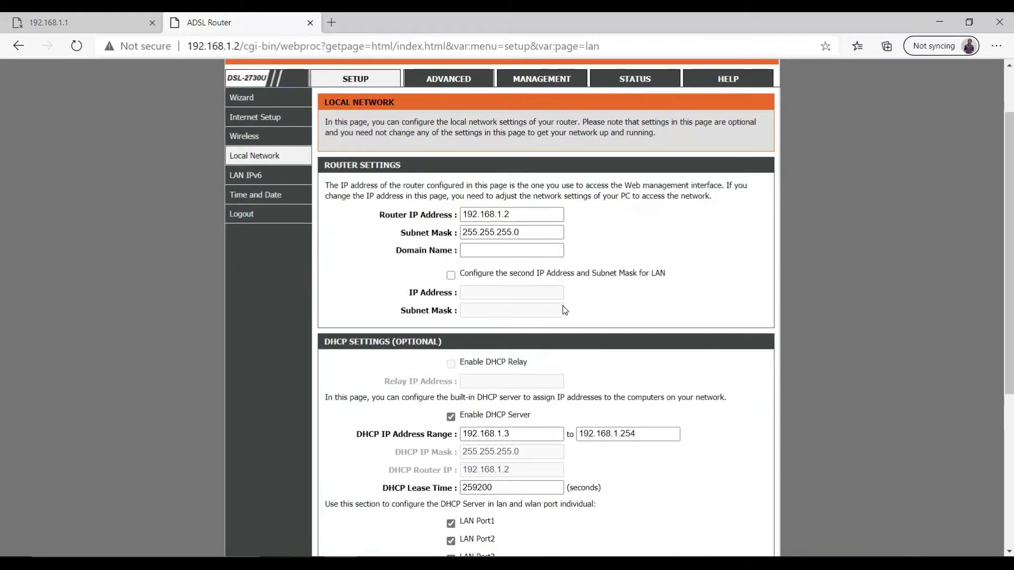
scroll(564, 308, up, 1)
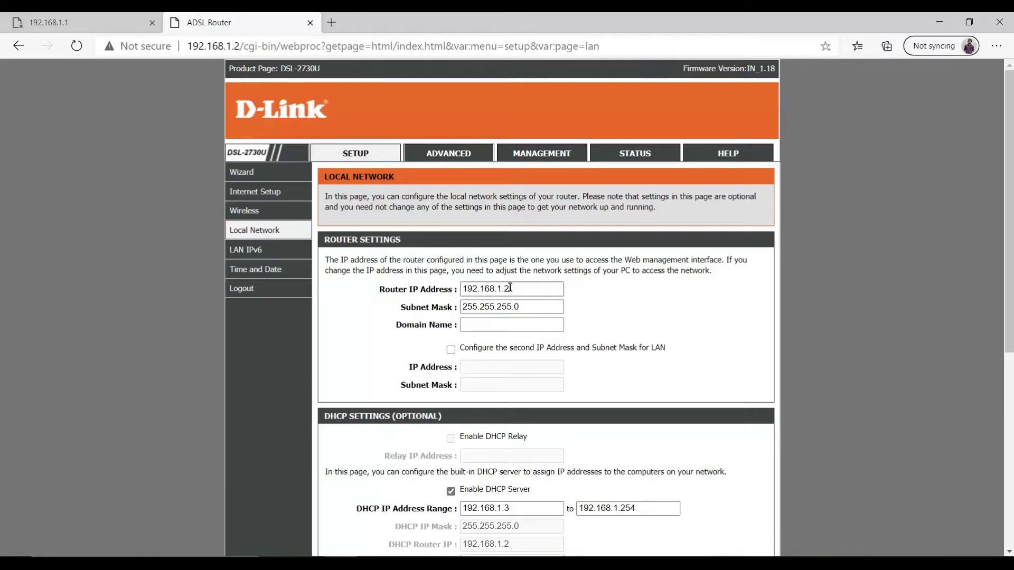
scroll(590, 338, down, 2)
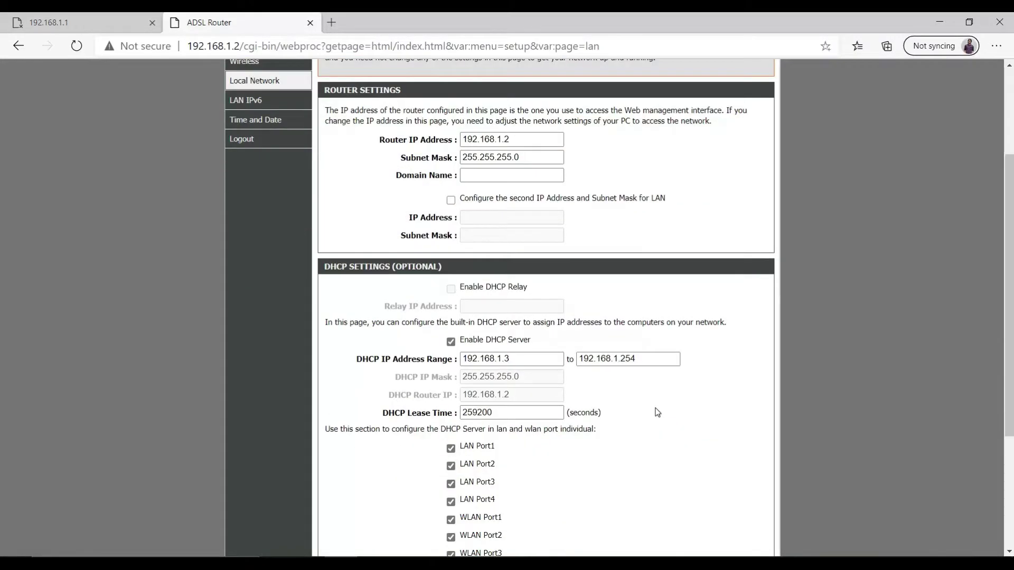
click(449, 341)
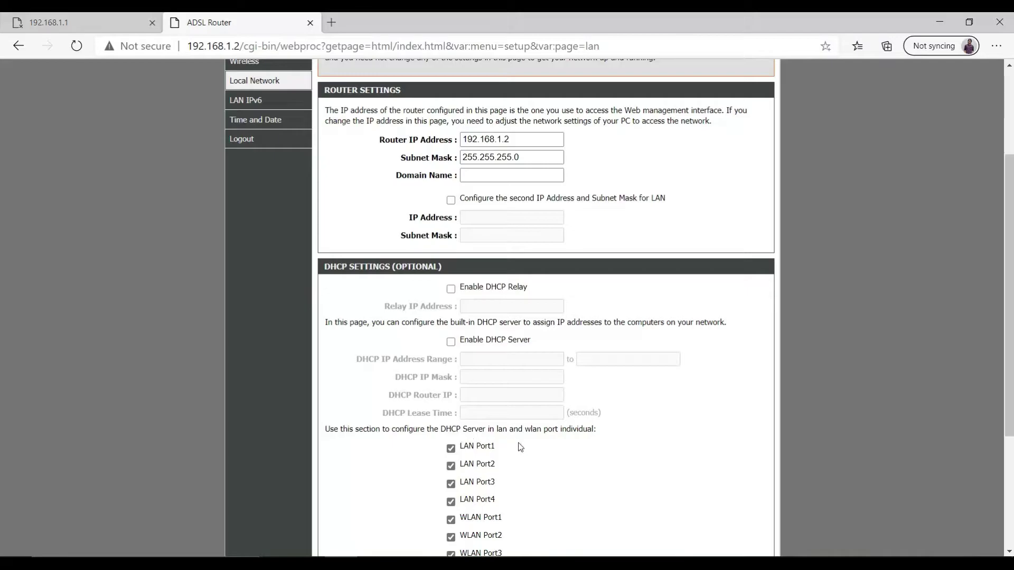
- Clear DHCP on LAN Ports 1–4 and WLAN Ports 1–4, then apply the settings
scroll(543, 448, down, 1)
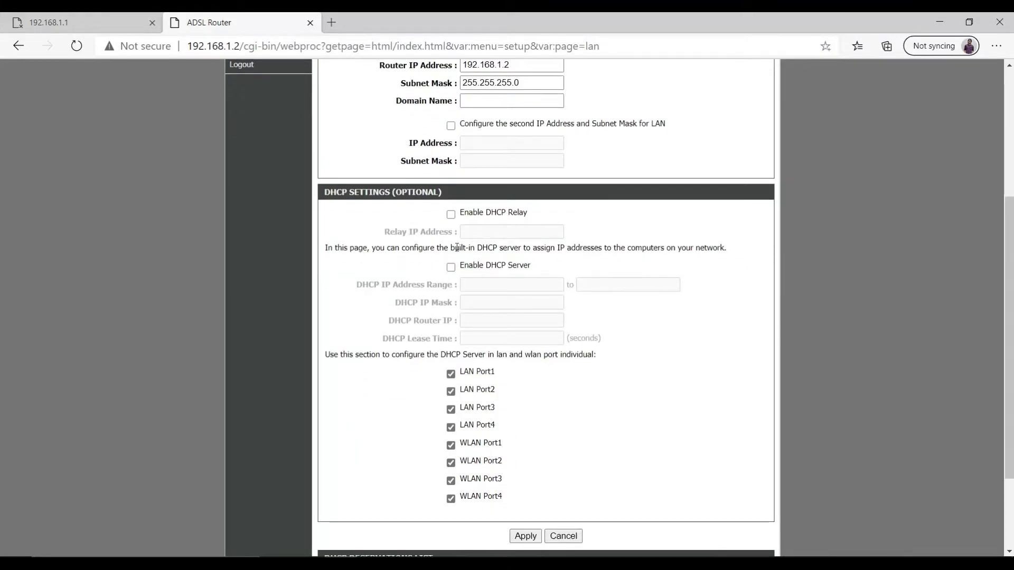
click(451, 374)
click(451, 392)
click(451, 409)
click(451, 427)
click(451, 445)
click(451, 464)
click(450, 481)
click(451, 498)
scroll(541, 425, down, 2)
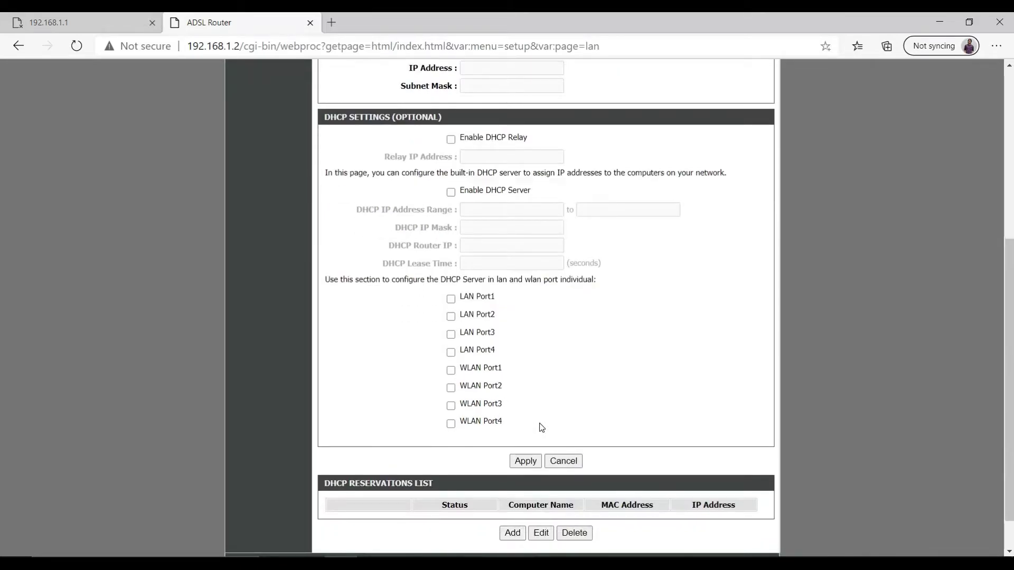
scroll(540, 425, up, 8)
scroll(558, 329, down, 9)
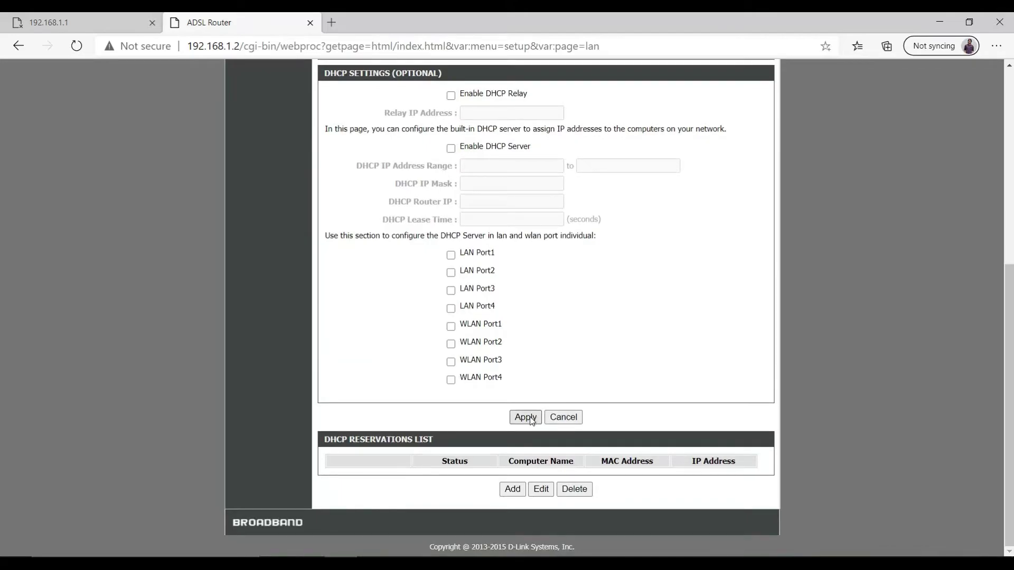
click(530, 417)
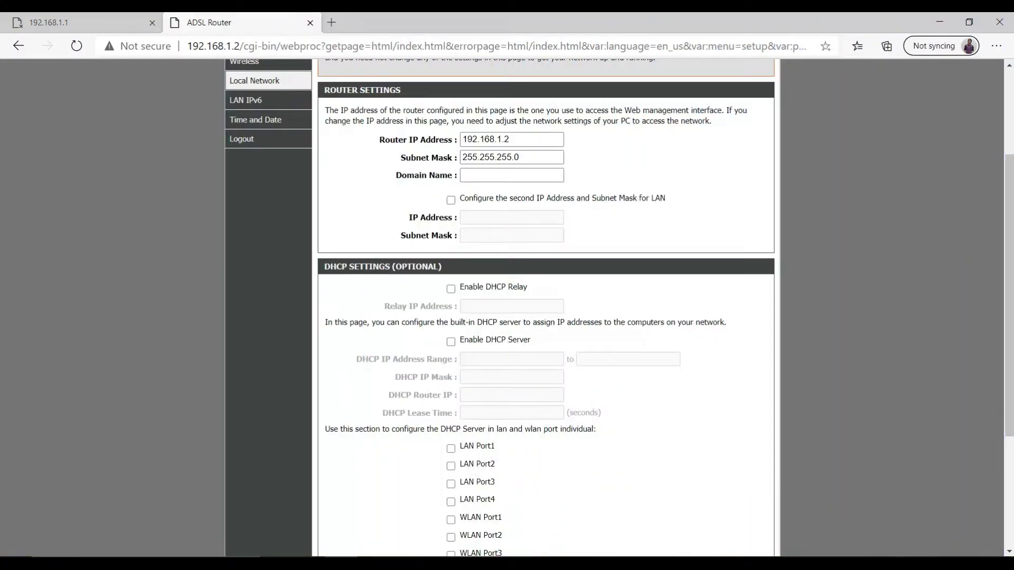
- Disable and re-enable the Ethernet adapter, then confirm the wired connection shows as connected
click(918, 564)
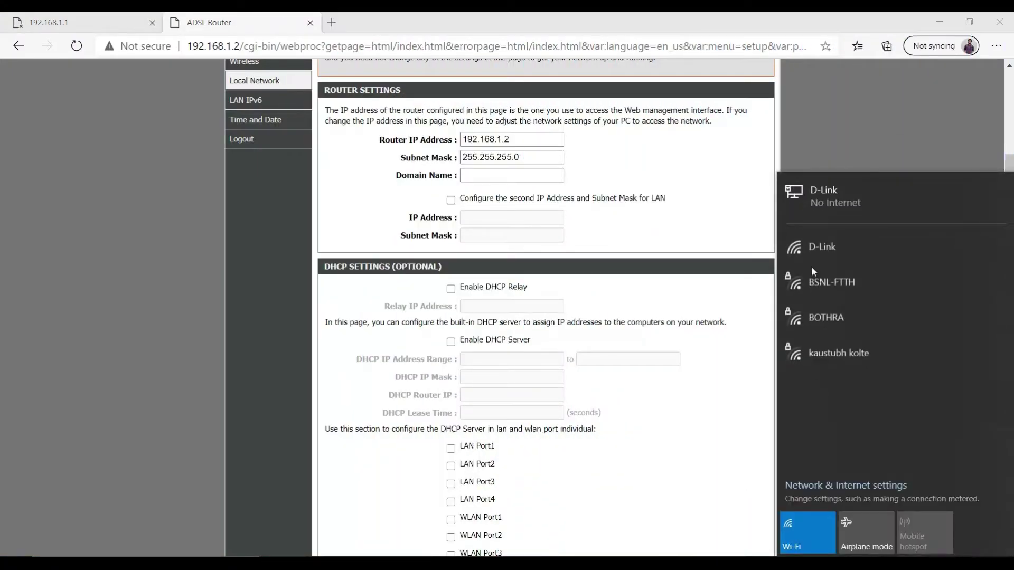
click(864, 195)
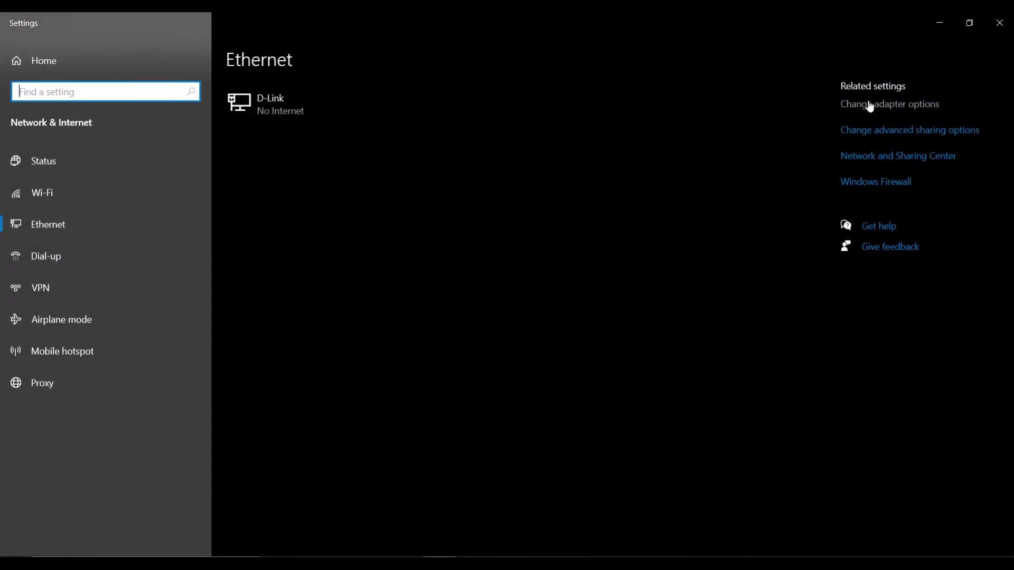
click(866, 104)
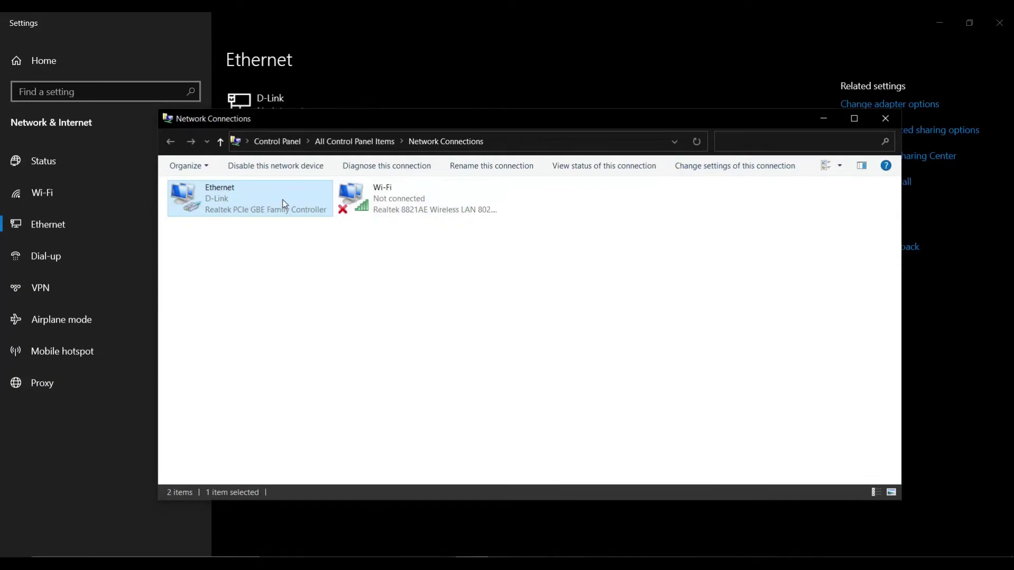
click(277, 167)
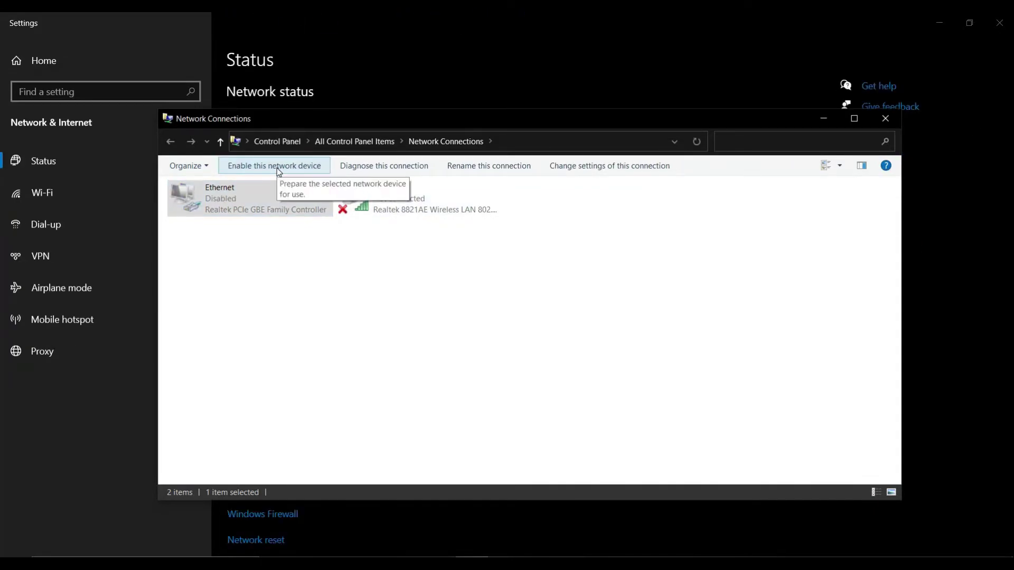
click(279, 167)
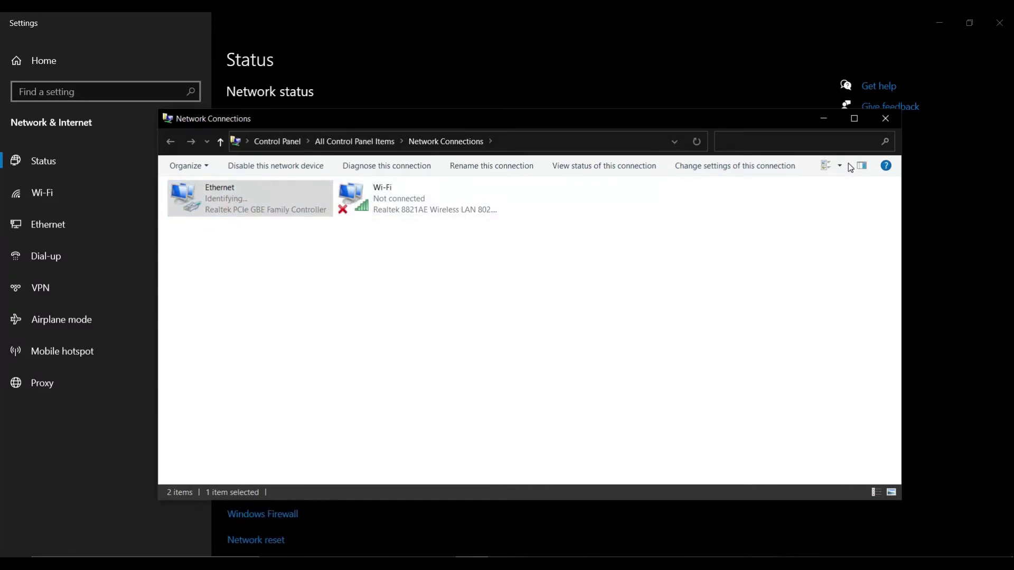
click(885, 119)
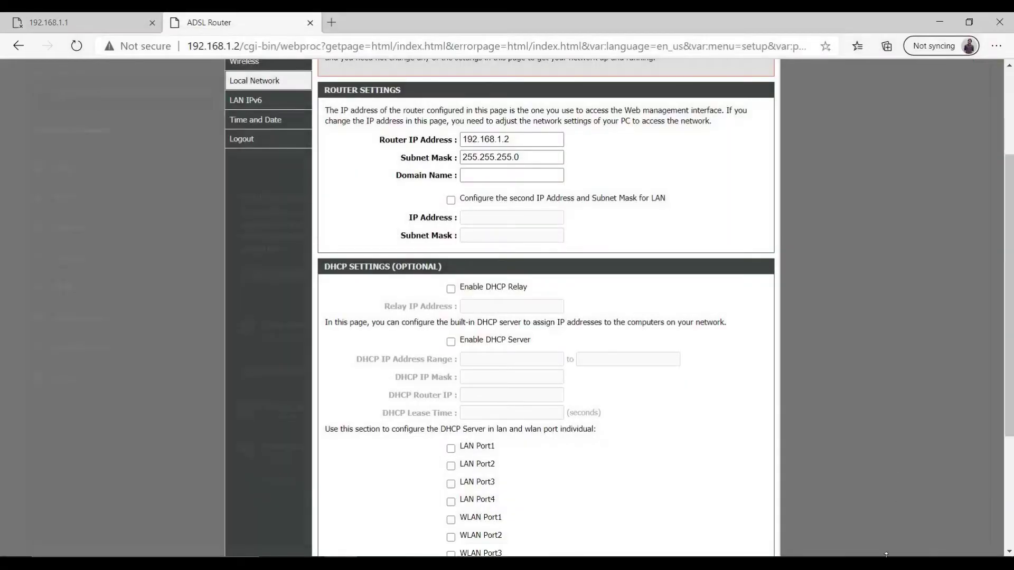
click(886, 553)
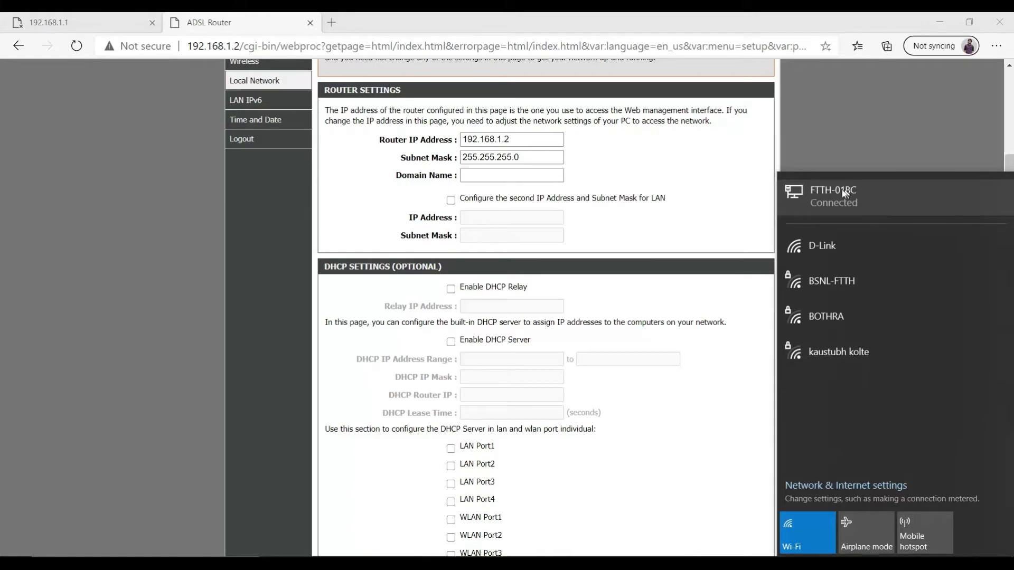
- Load fast.com in a new tab for a speed test, which reports 87 Mbps
click(331, 23)
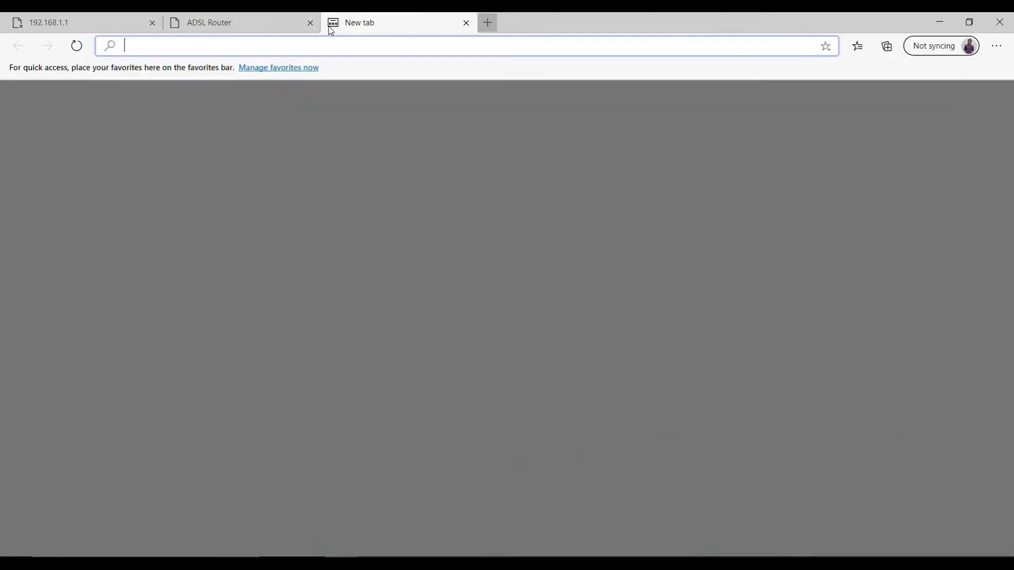
text(fast.com)
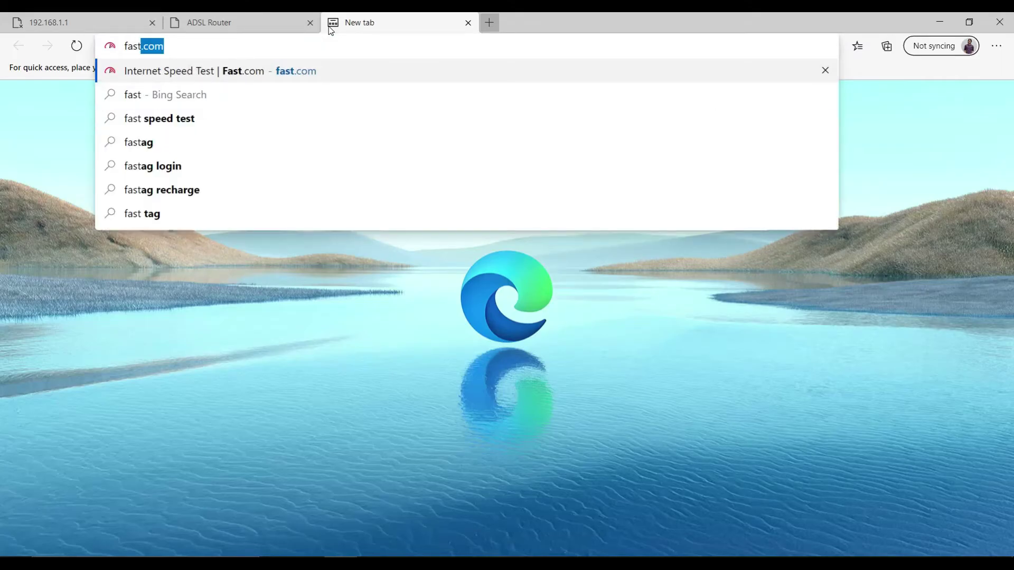
key(Return)
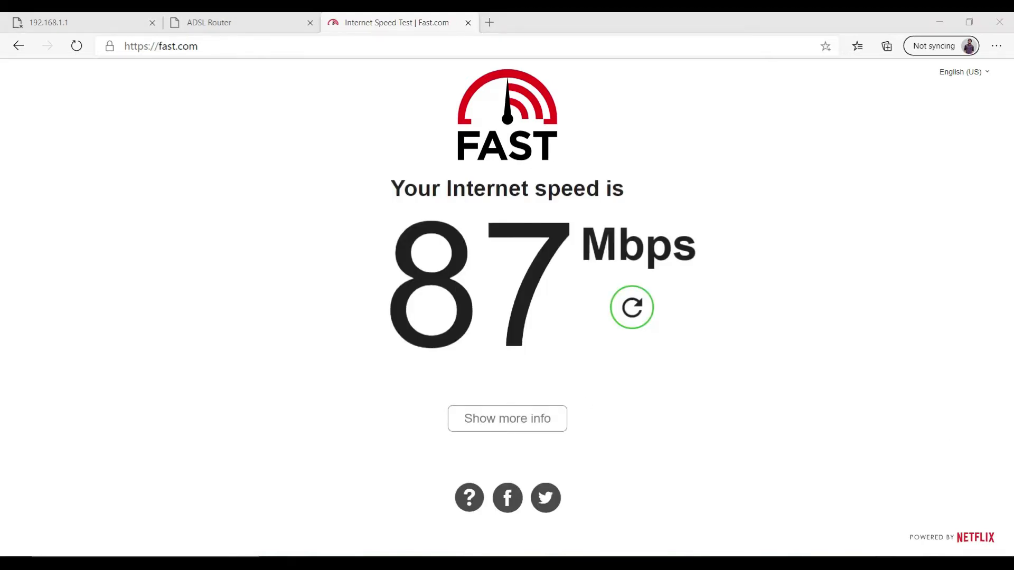
click(937, 563)
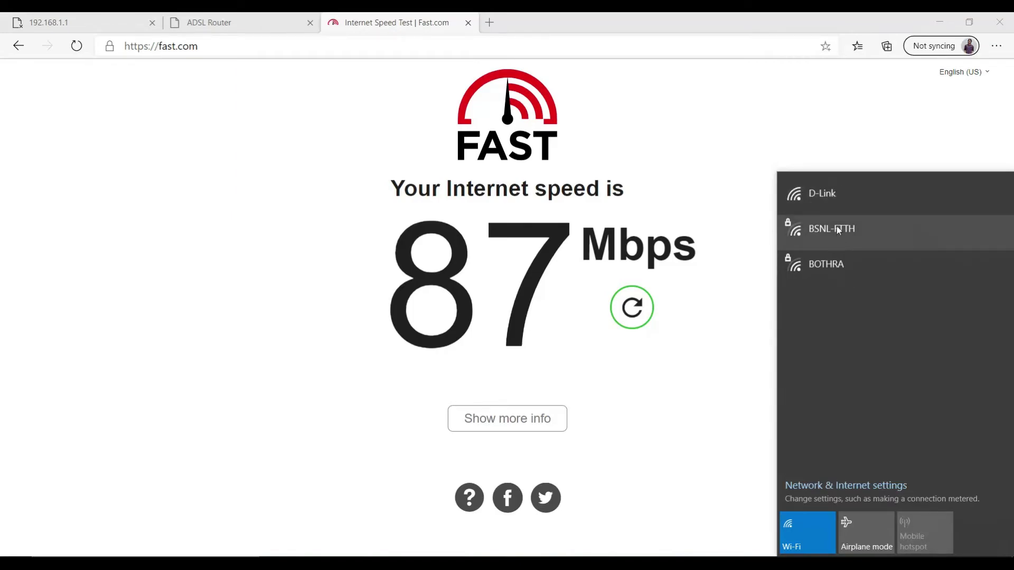
- Join the open D-Link Wi-Fi network and rerun the Fast.com speed test, which shows 41 Mbps
click(838, 196)
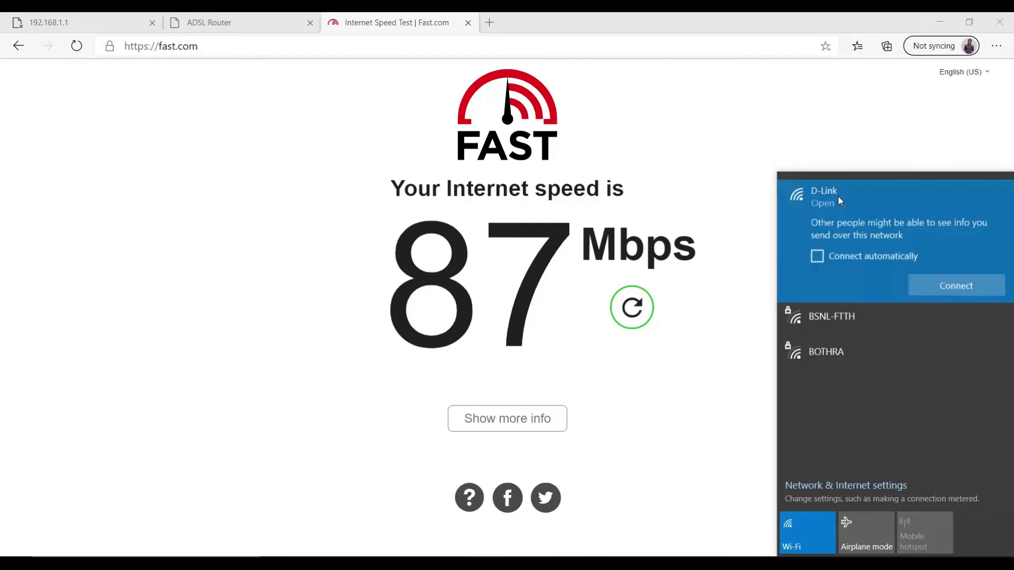
click(945, 286)
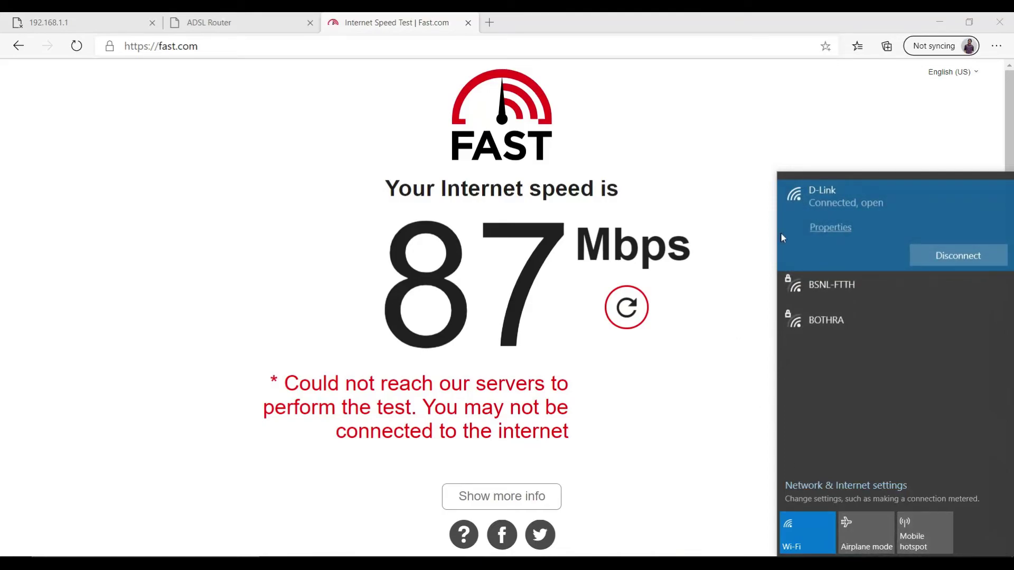
click(739, 261)
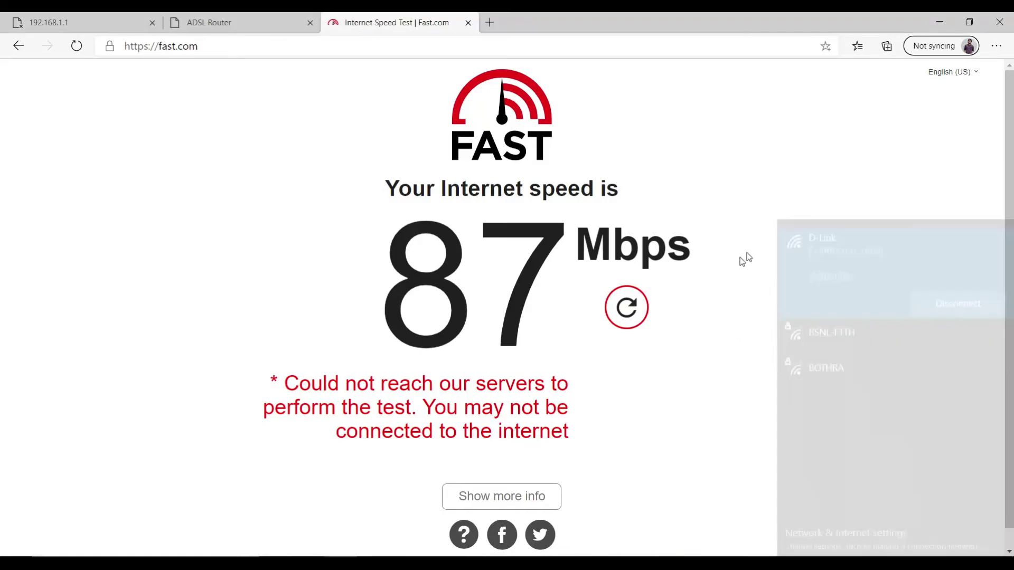
click(76, 46)
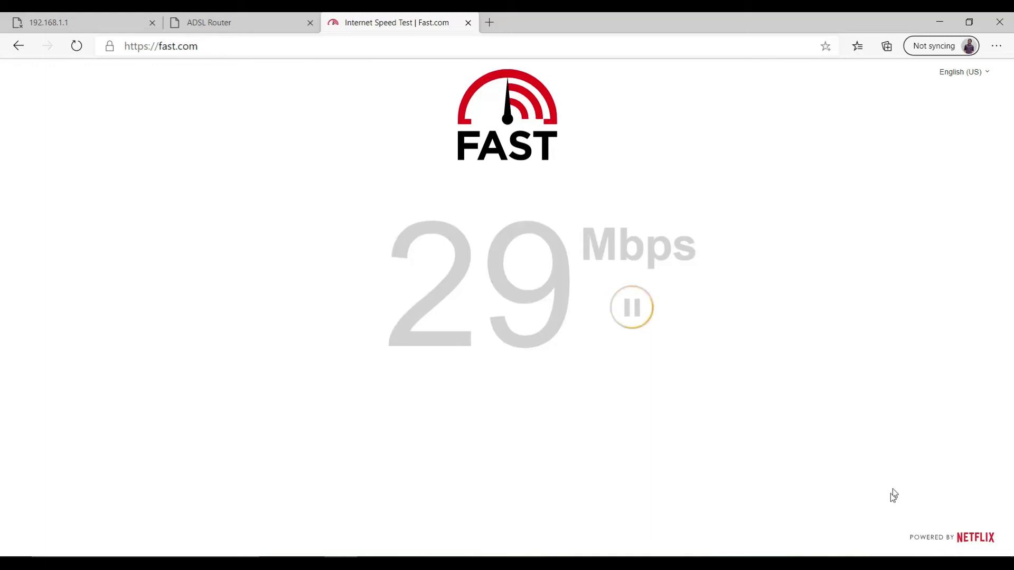
right_click(664, 562)
click(682, 507)
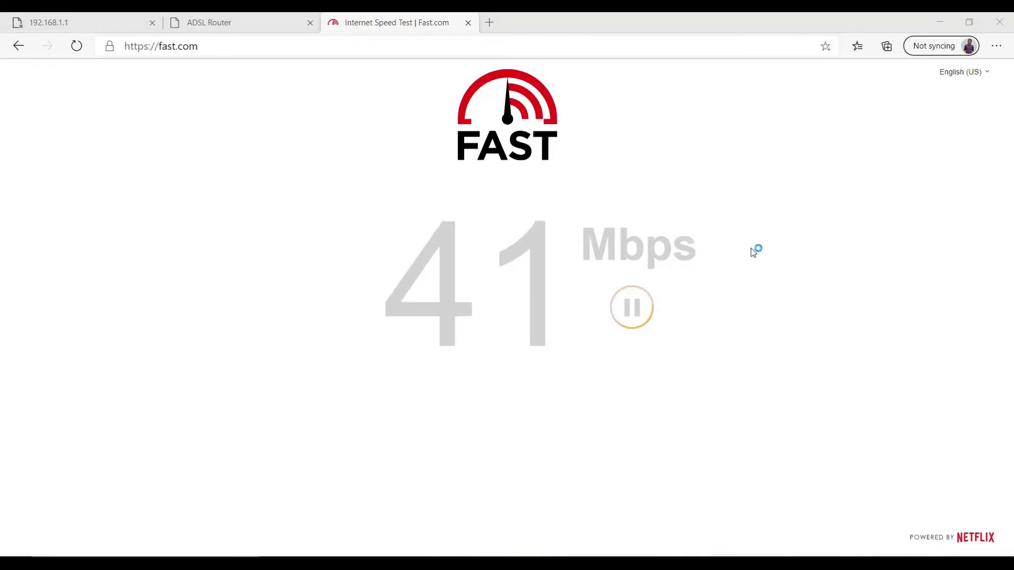
drag(627, 115, 732, 110)
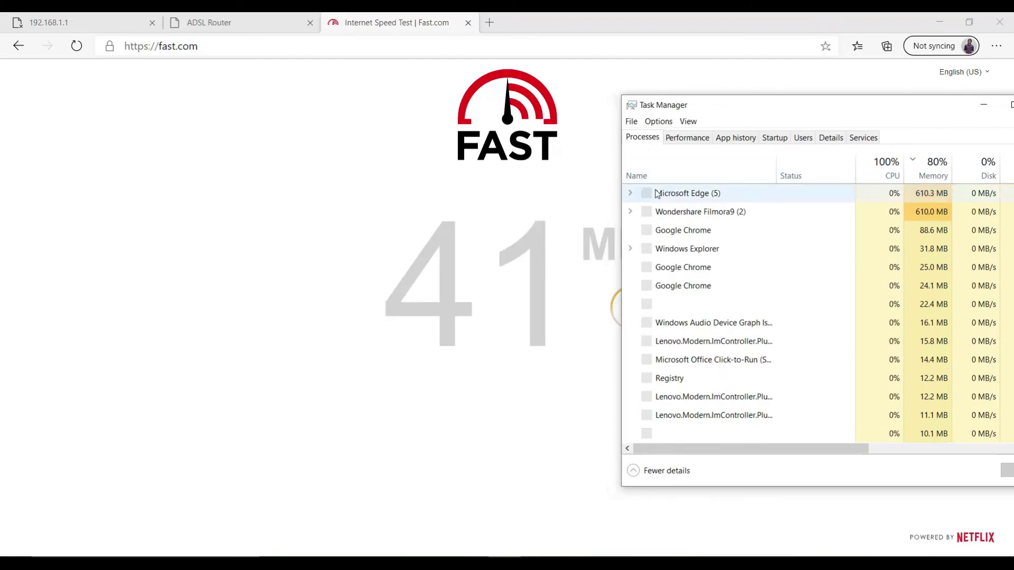
click(686, 137)
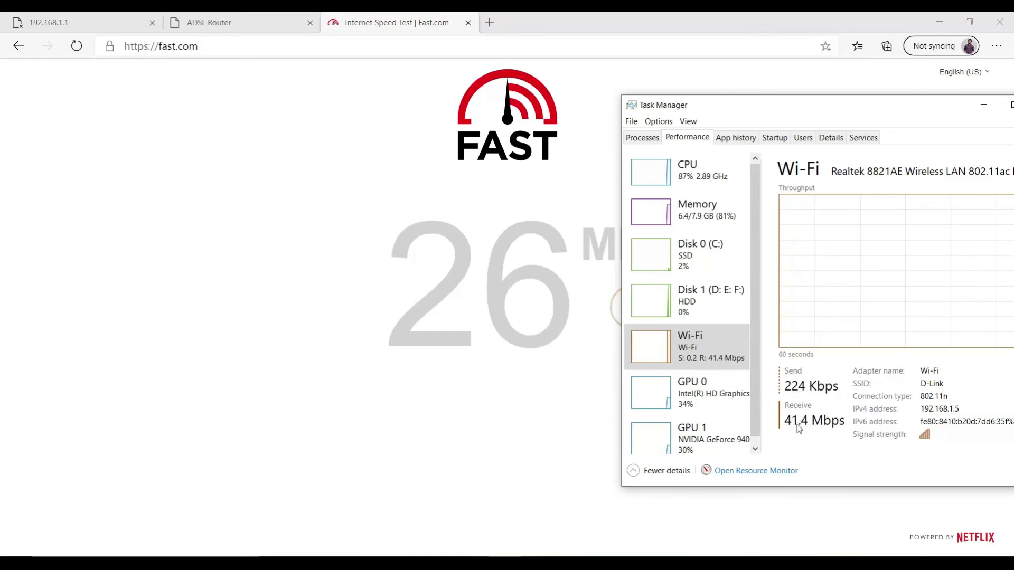
drag(885, 108, 798, 183)
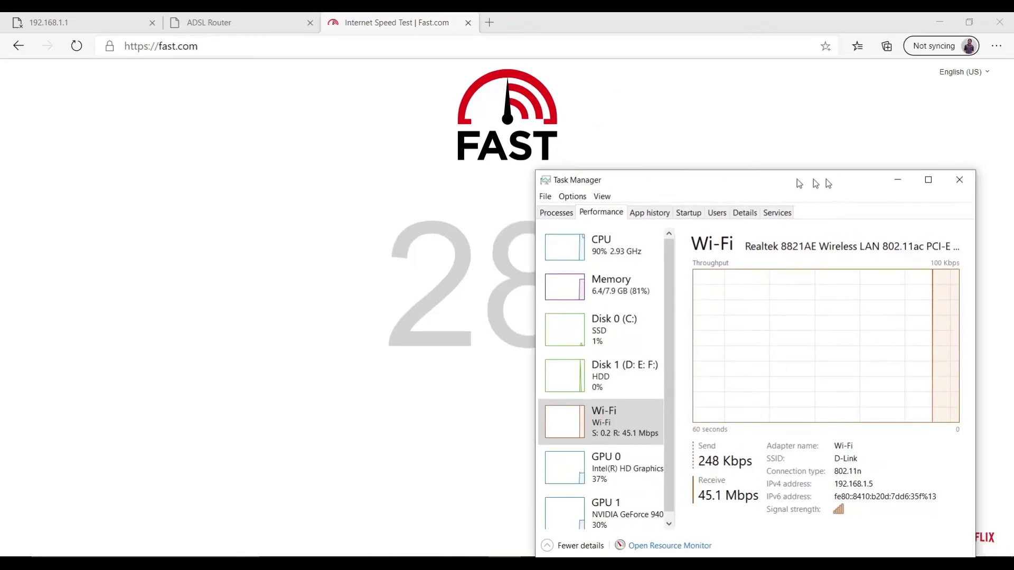
click(896, 181)
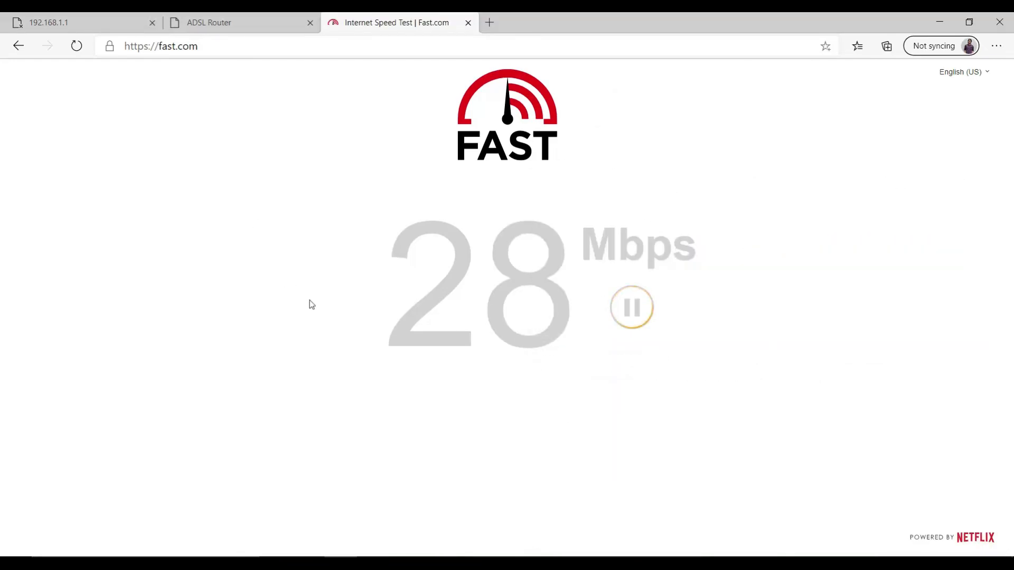
click(966, 564)
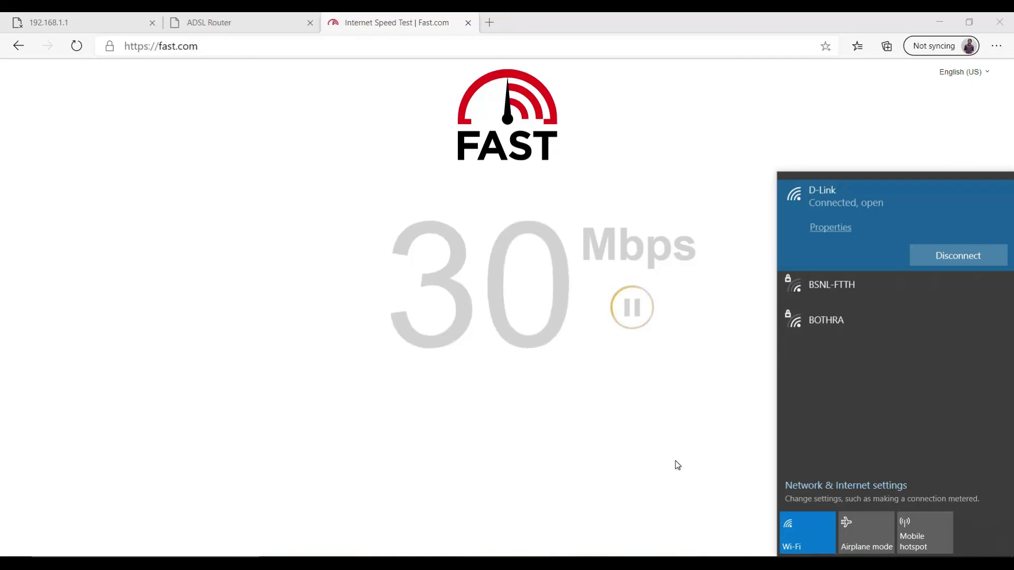
click(678, 465)
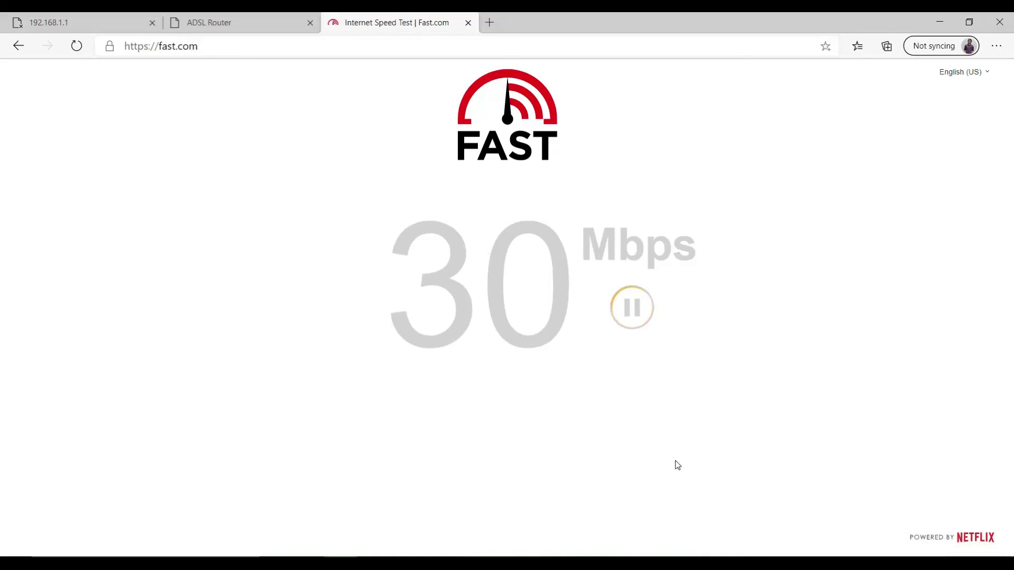